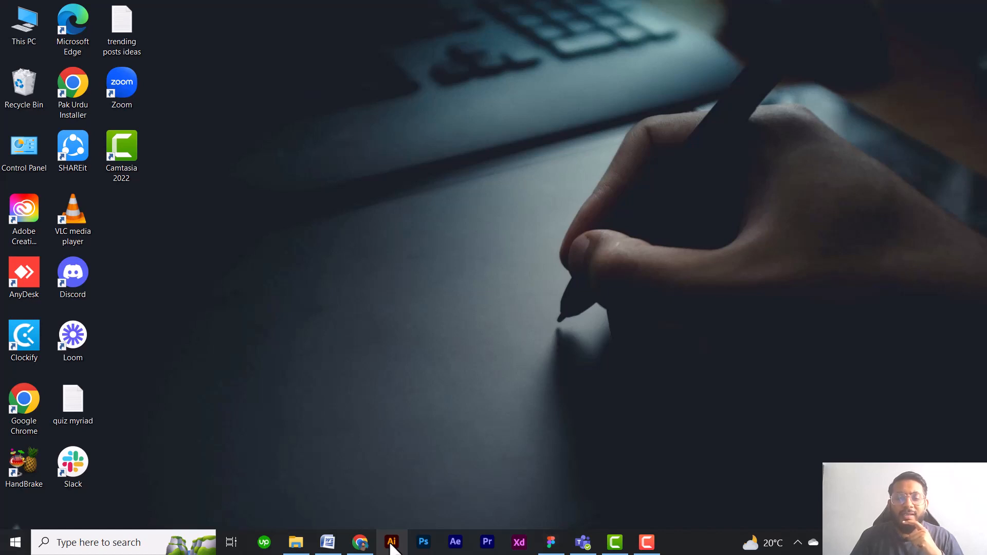
Switch to Adobe Illustrator, start a new document, and browse the Recent, Mobile and Art & Illustration presets before choosing the Print category.
left_click(391, 544)
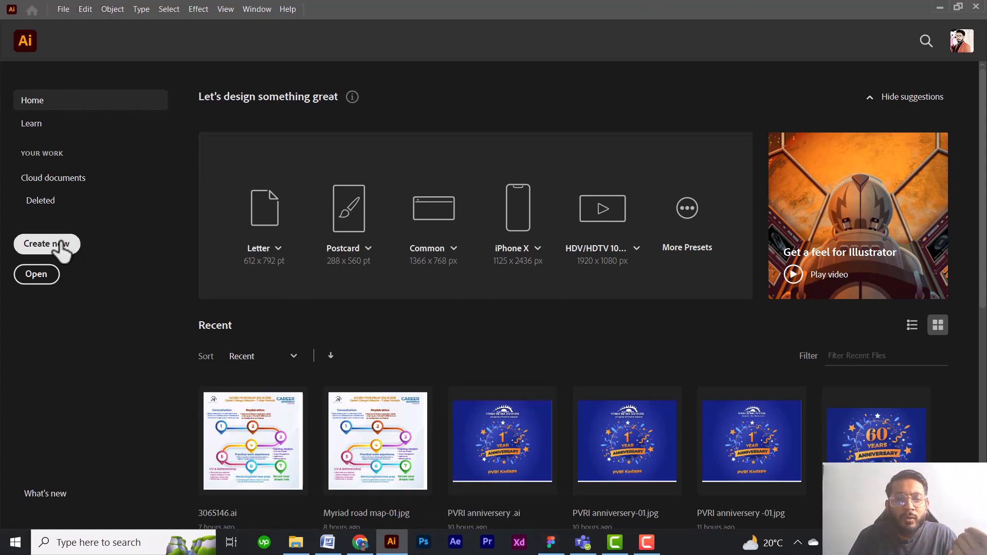
left_click(685, 236)
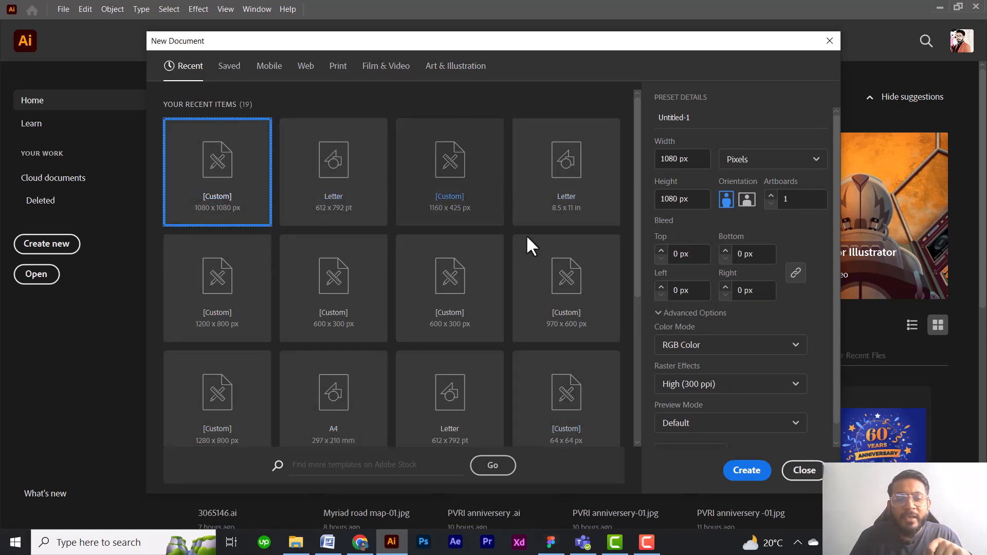
scroll(535, 306, "down", 2)
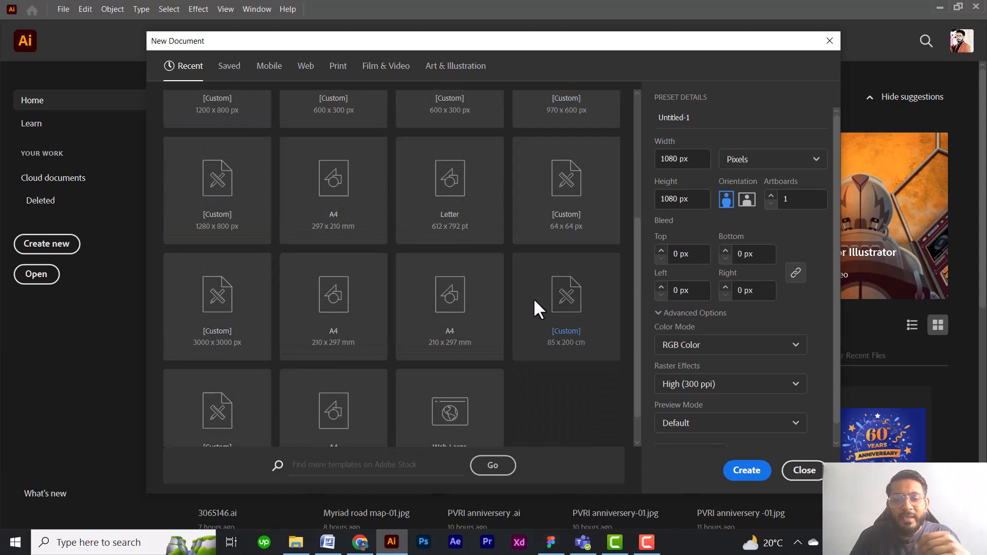
scroll(533, 298, "up", 2)
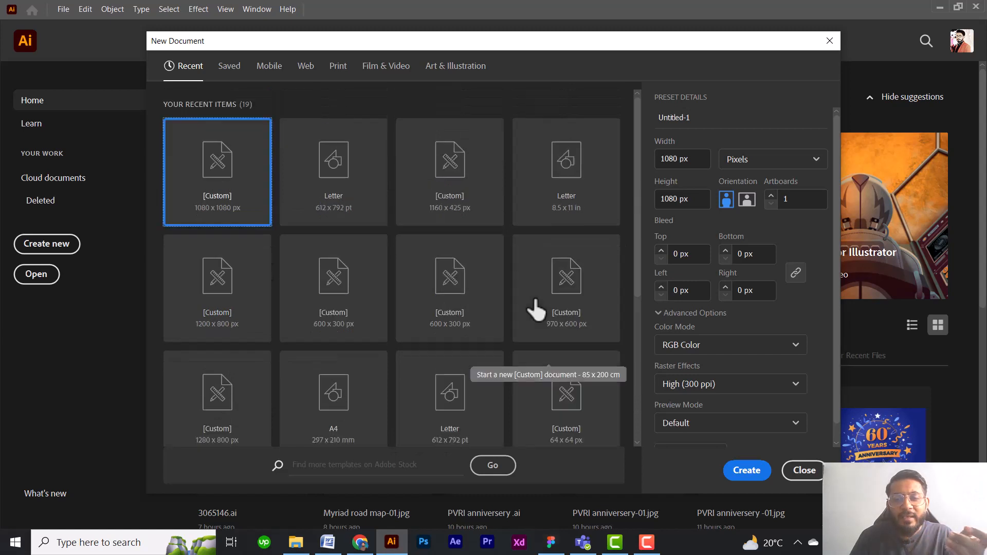
left_click(271, 68)
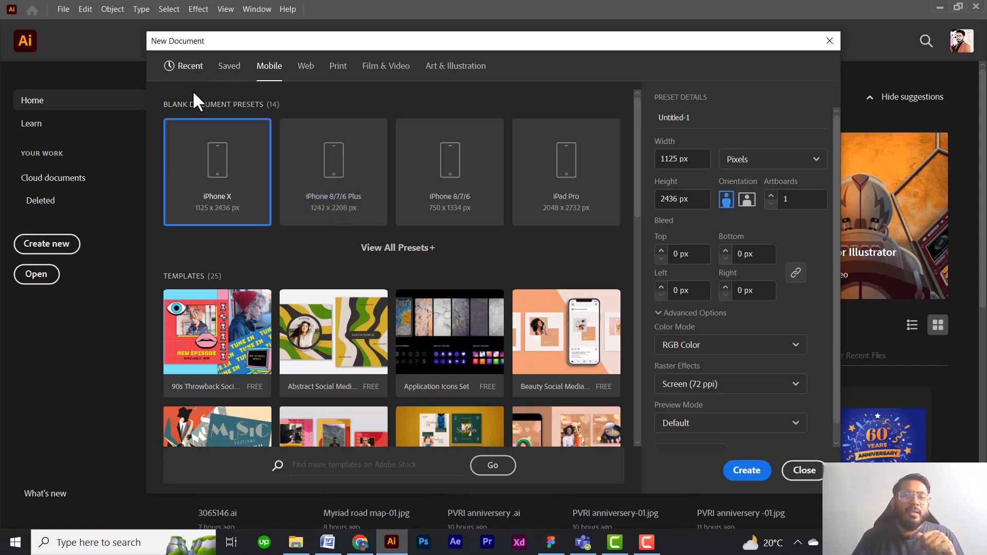
left_click(455, 69)
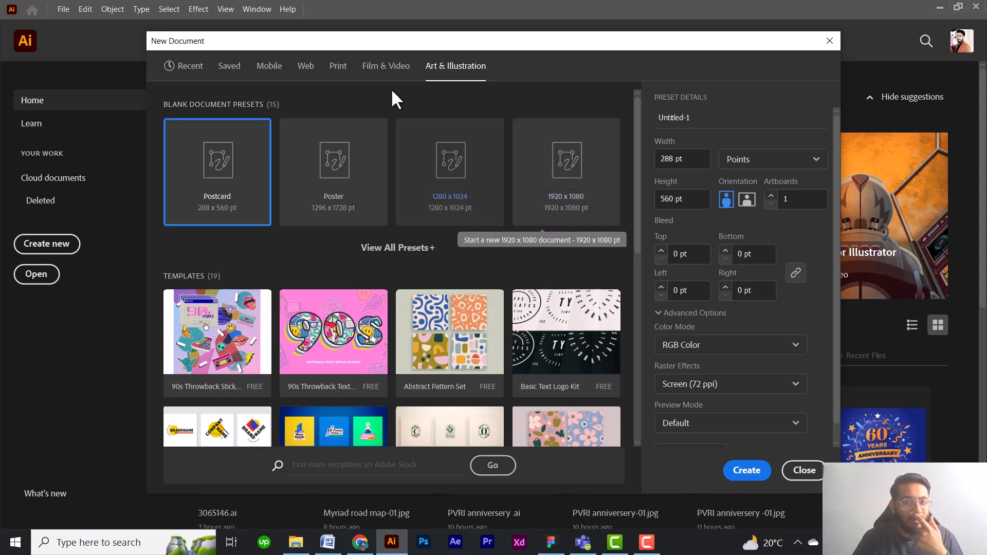
left_click(340, 71)
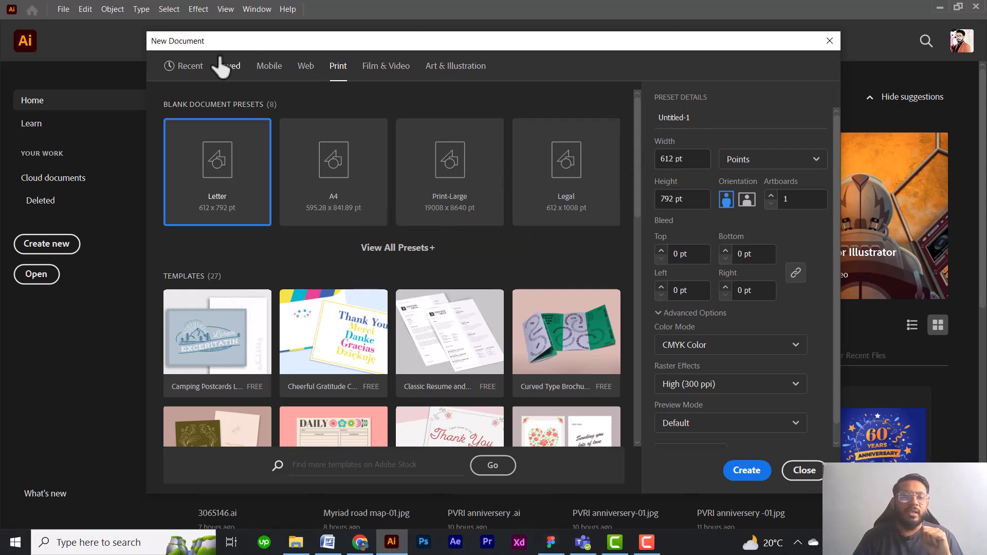
Name the new document "class 1" and set its units to Pixels.
left_click(698, 118)
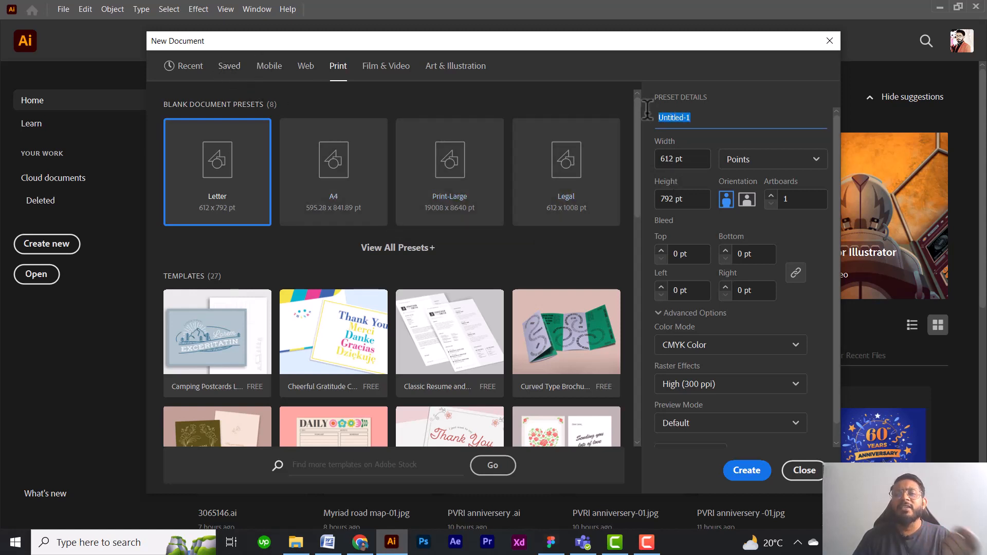
type("c")
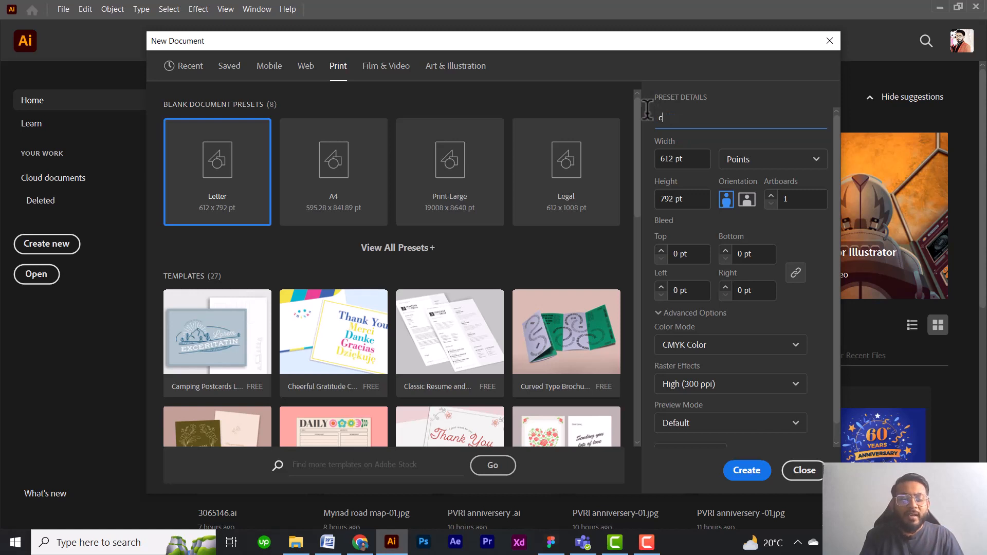
type("lass 1")
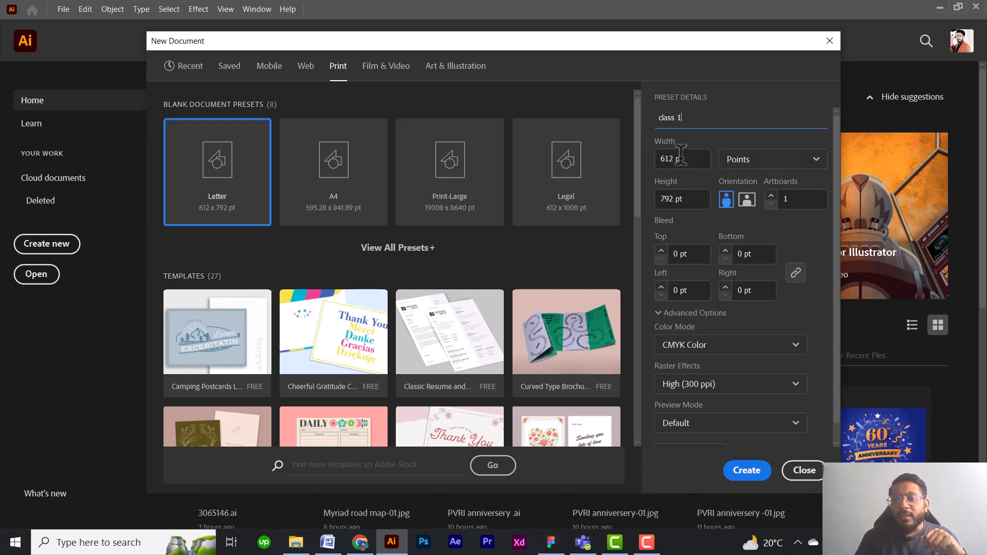
left_click(817, 160)
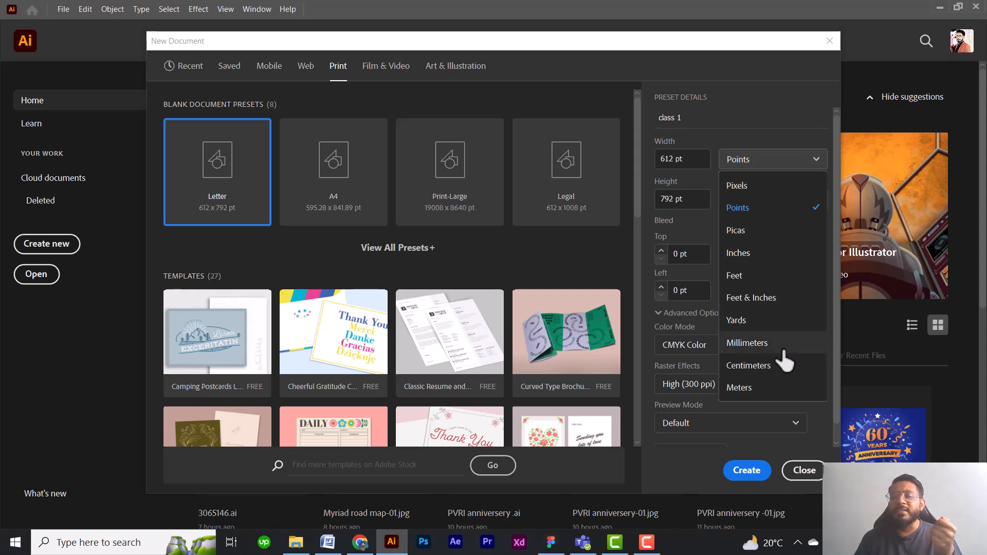
left_click(740, 186)
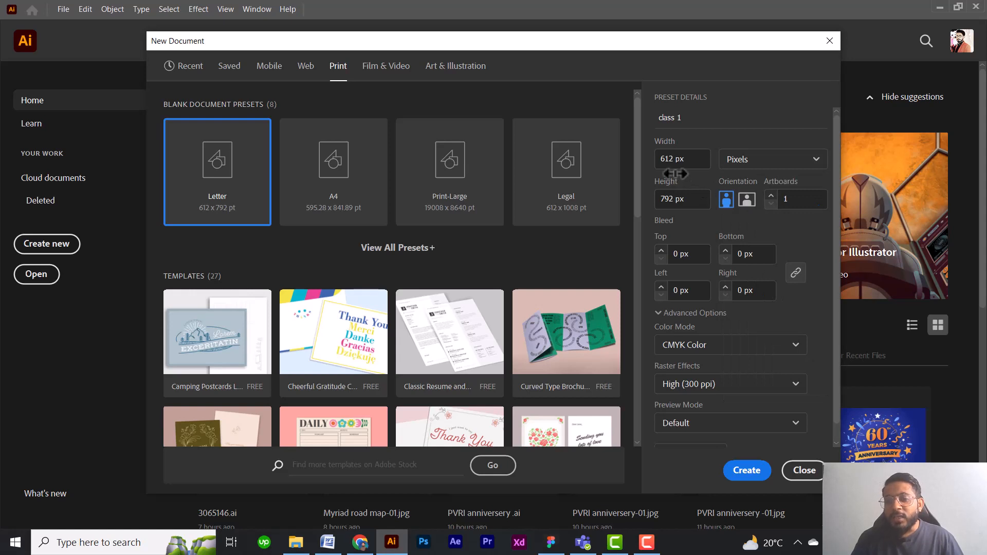
Set the document's width to 1080 px and its height to 1920 px.
left_click_drag(676, 158, 659, 159)
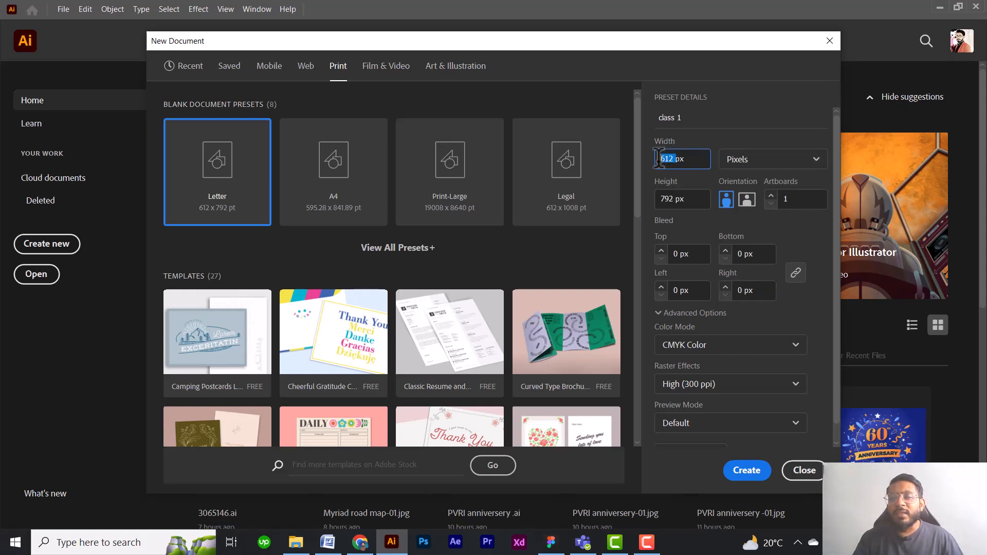
type("108")
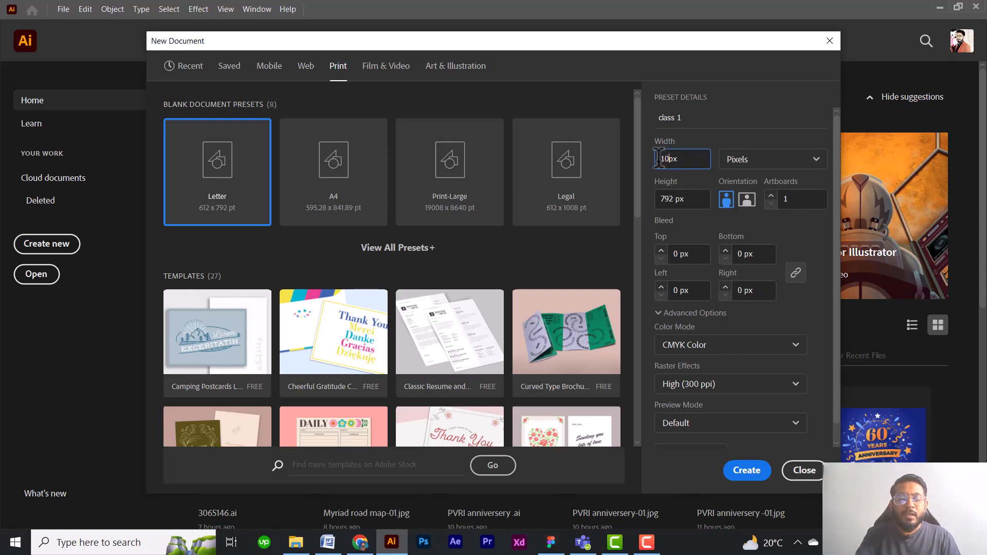
type("0")
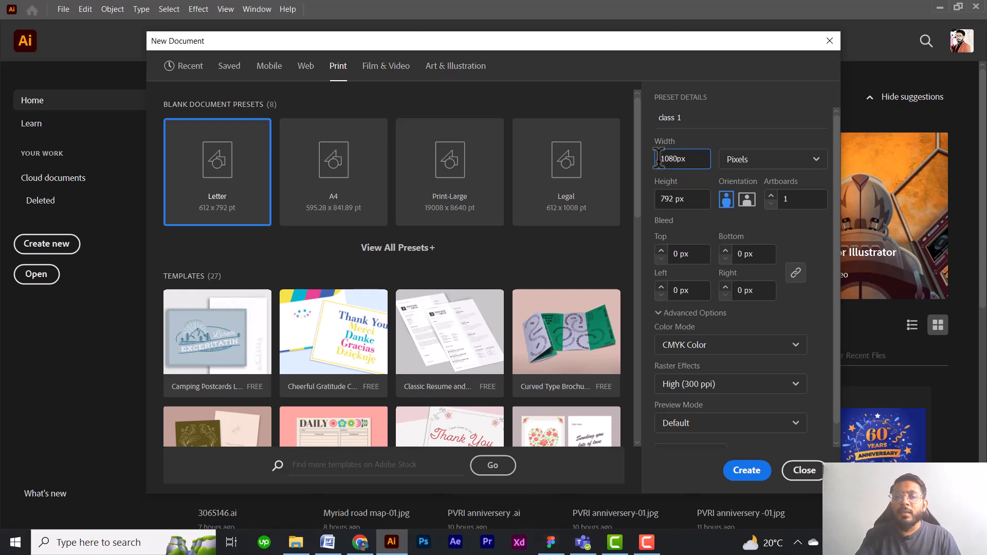
left_click(663, 199)
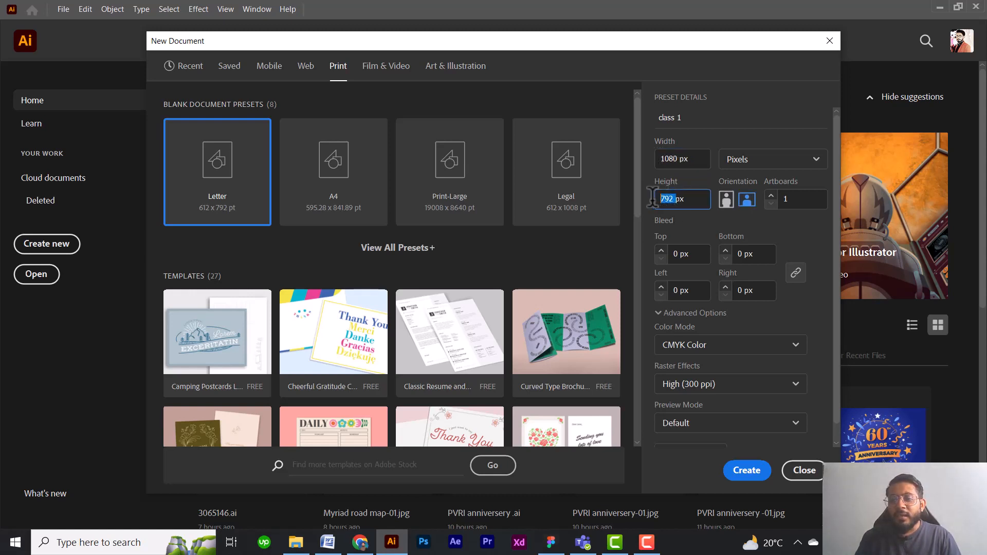
type("1920")
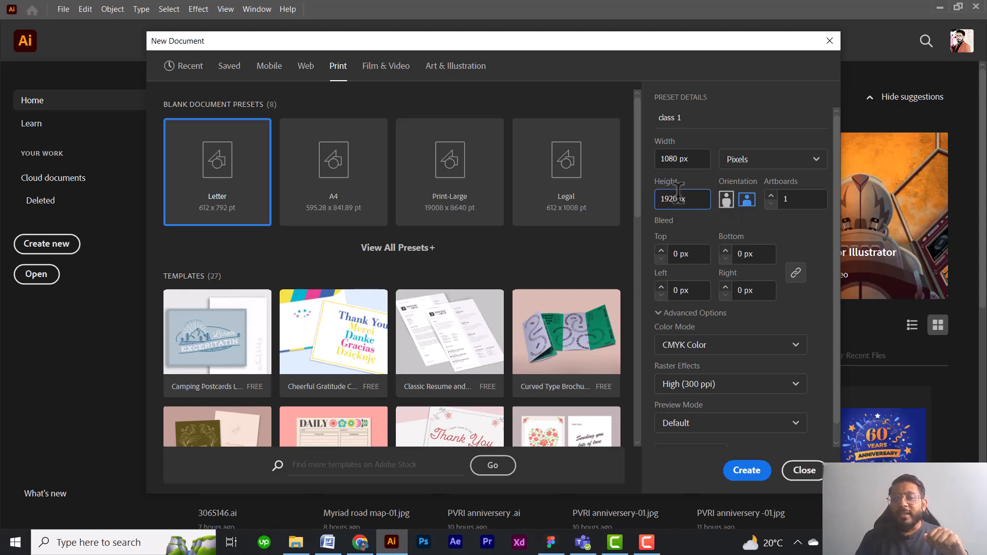
Compare the portrait and landscape orientations for the new document, finishing on landscape at 1920 x 1080 px.
left_click(726, 200)
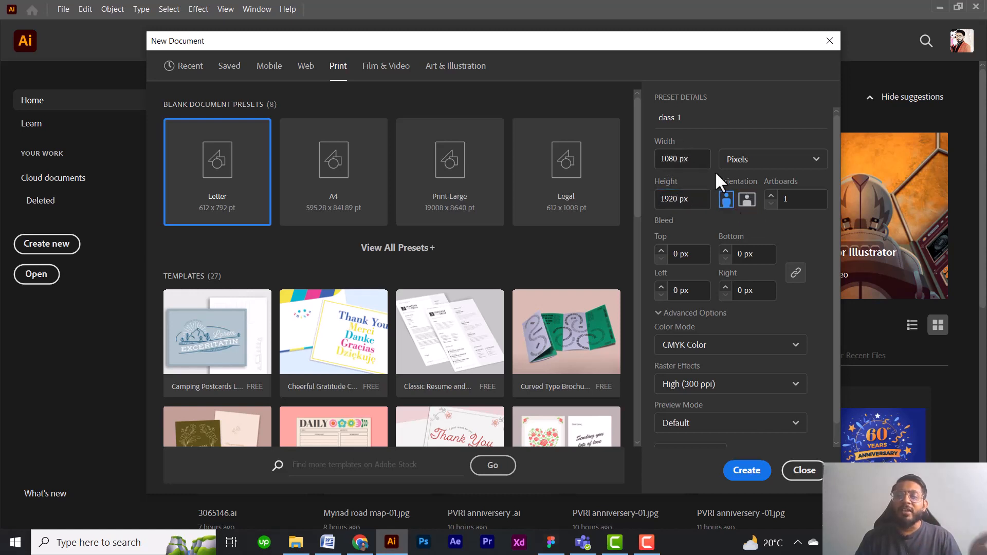
left_click(748, 202)
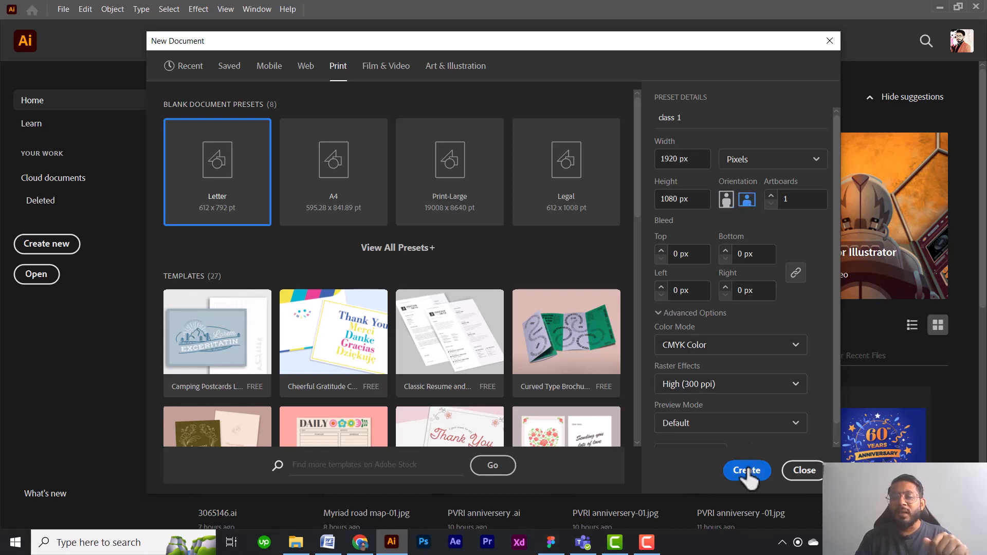
left_click(726, 200)
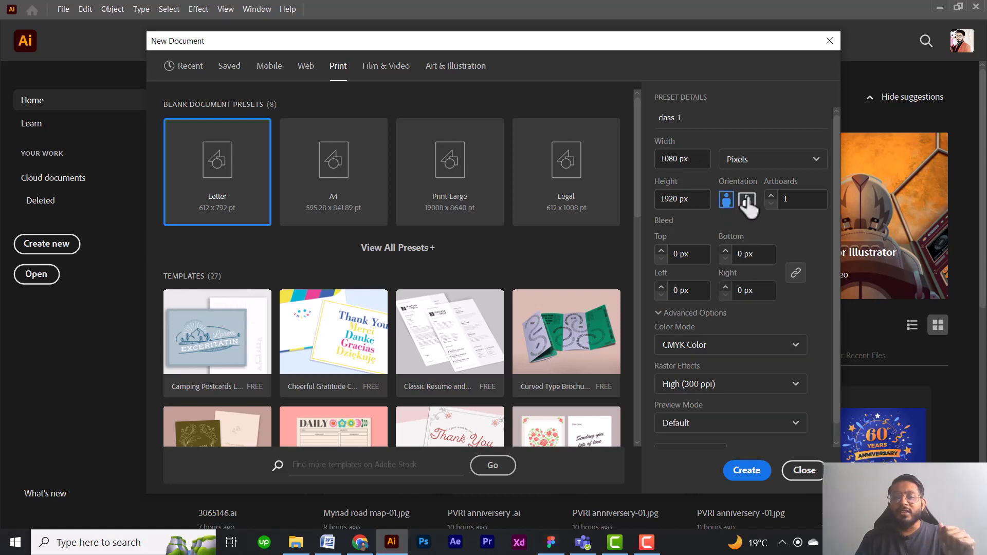
left_click(747, 200)
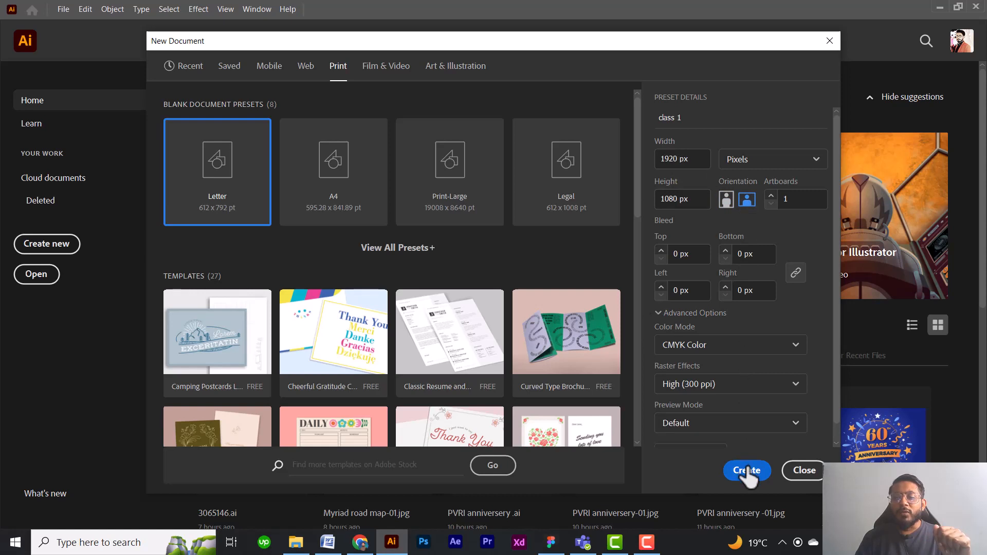
Set the color mode to RGB Color and create the document.
left_click(795, 345)
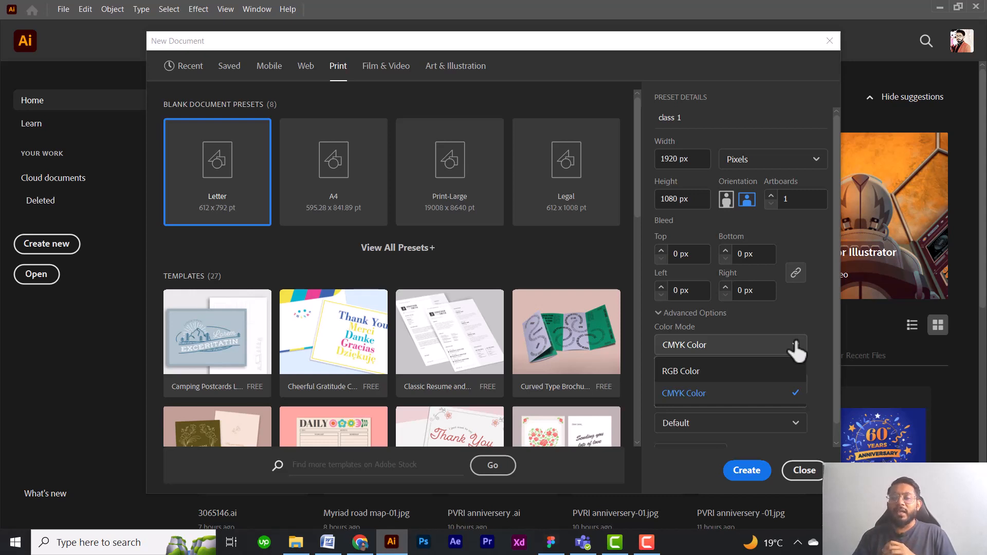
left_click(707, 373)
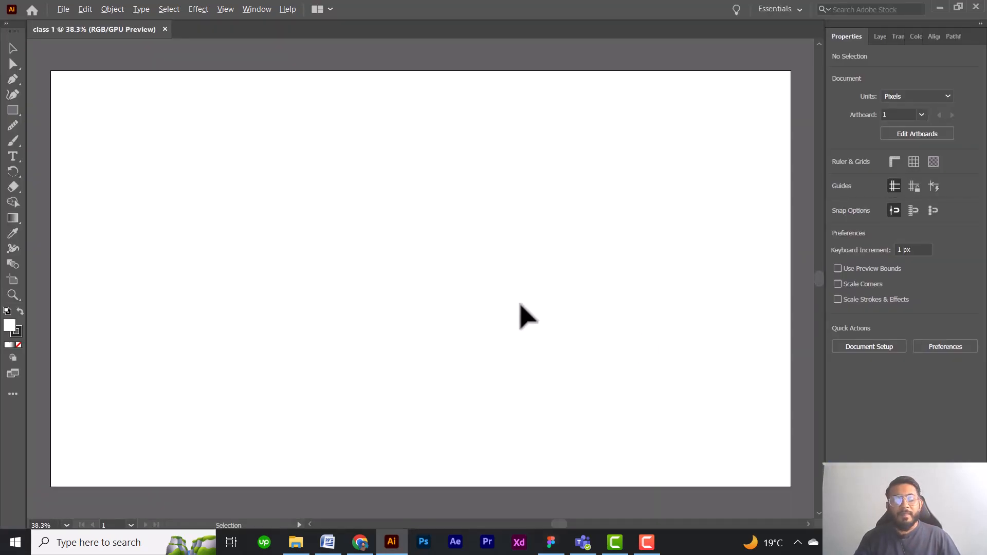
scroll(527, 316, "down", 2)
scroll(527, 316, "up", 1)
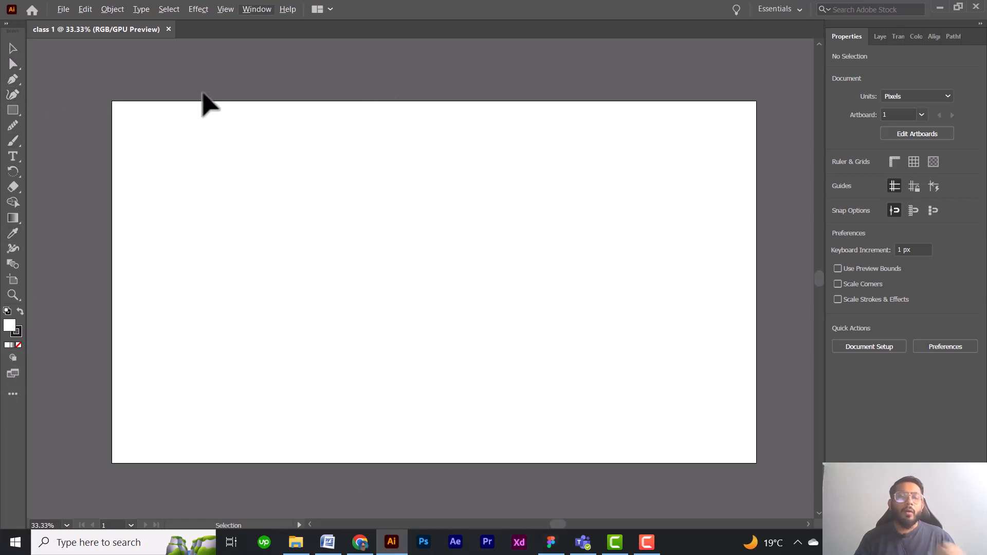
Try the two-column layout of the tools, then restore the single column.
left_click(6, 24)
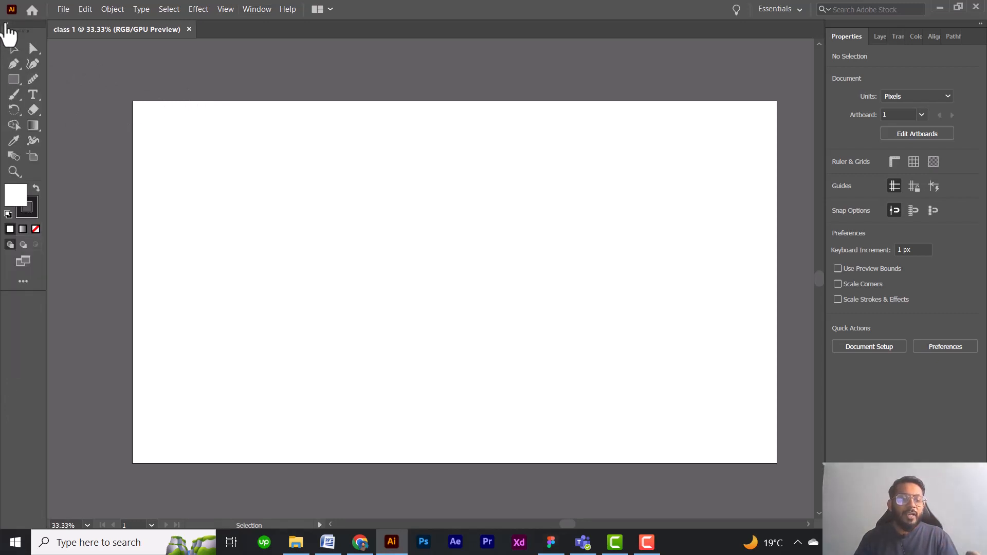
left_click(7, 25)
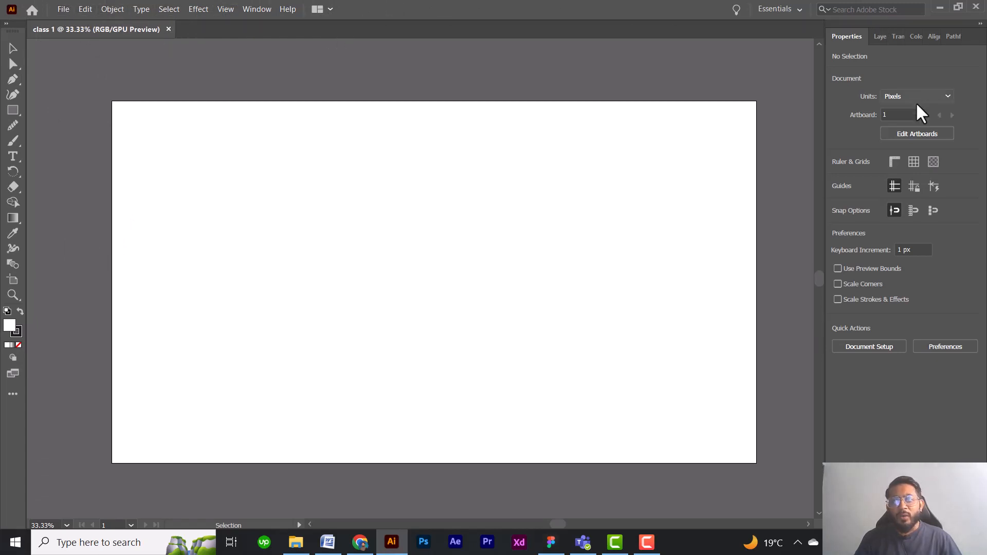
Look through the Layers, Properties, Transform, Color, Align and Pathfinder panels, finishing on Align.
left_click(879, 39)
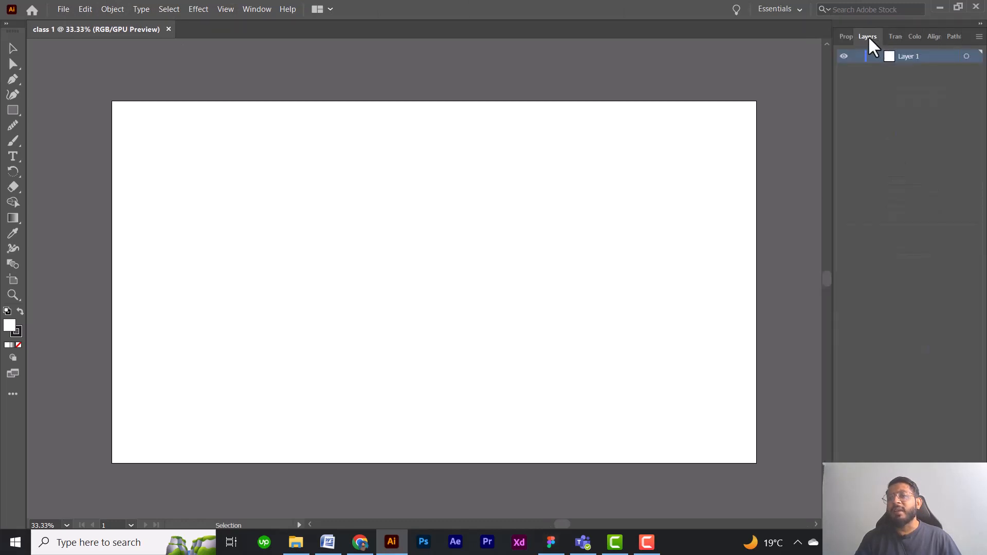
left_click(847, 37)
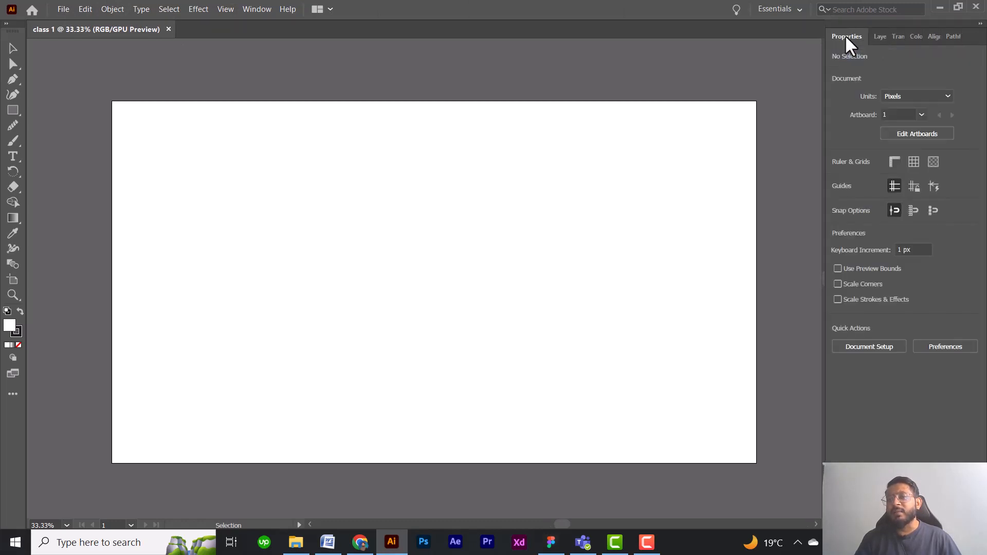
left_click(898, 37)
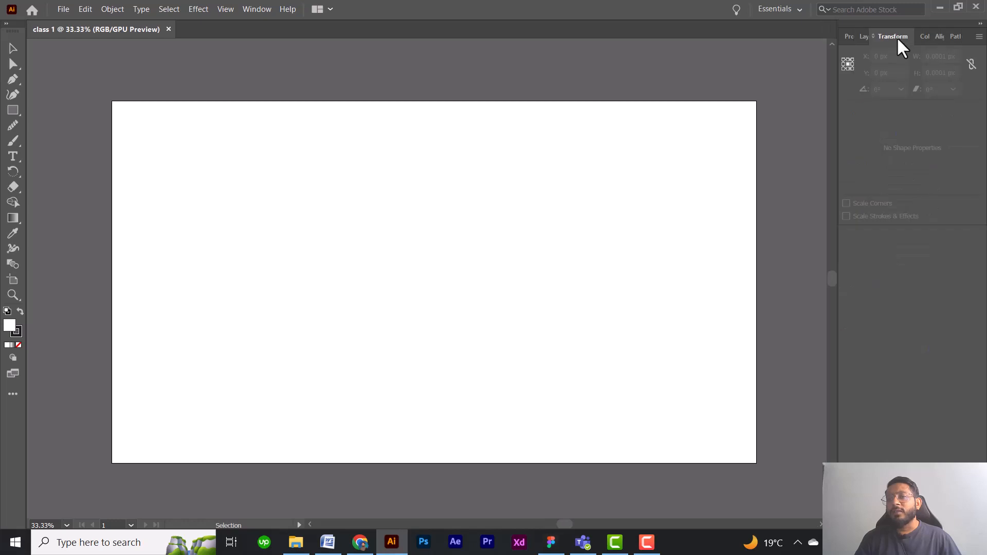
left_click(925, 37)
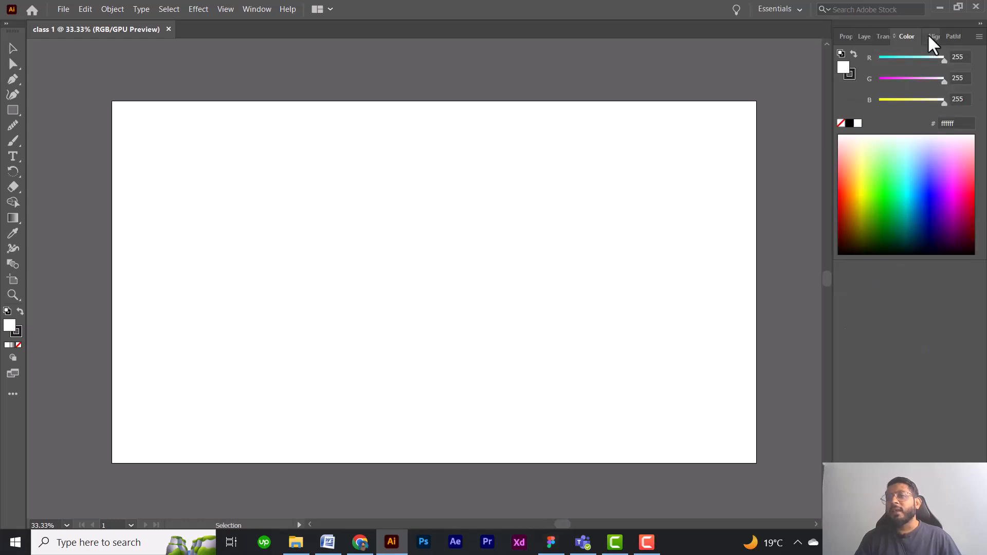
left_click(931, 37)
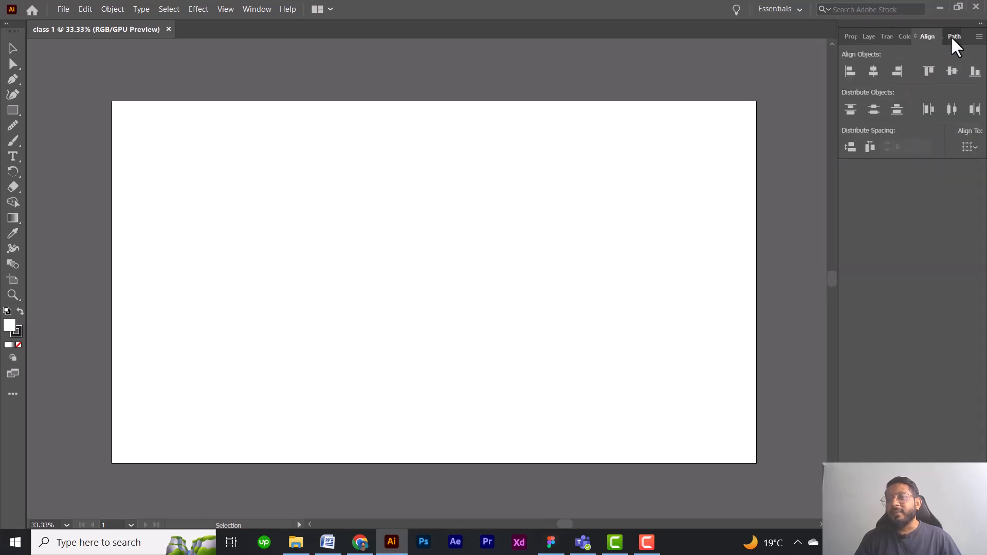
left_click(953, 37)
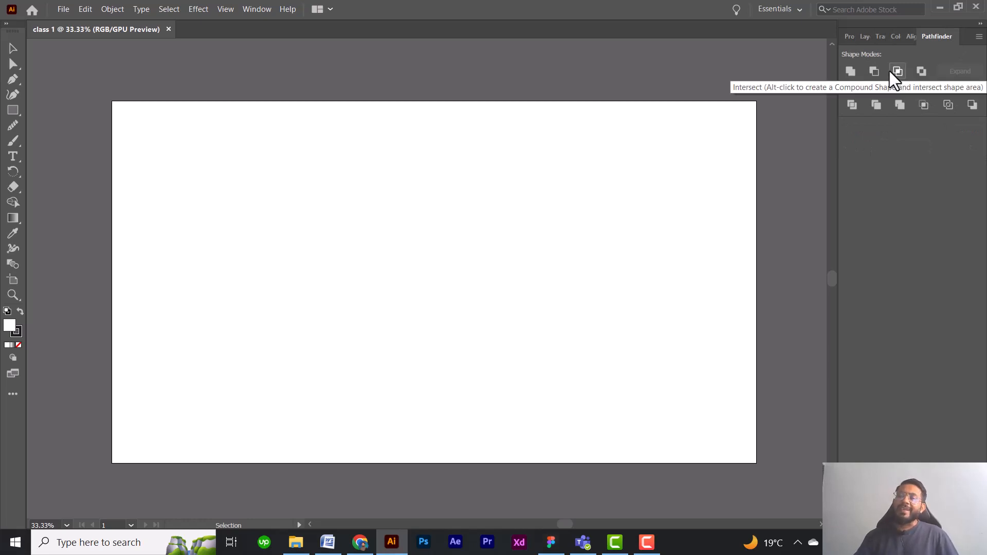
left_click(909, 36)
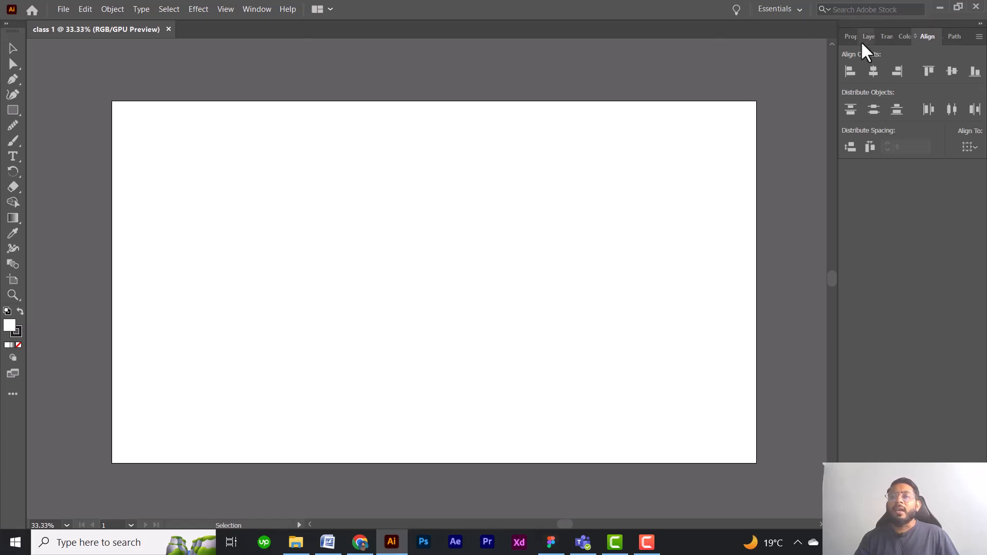
Try docking the Gradient panel below the Align panel, then undock and close it.
left_click(248, 7)
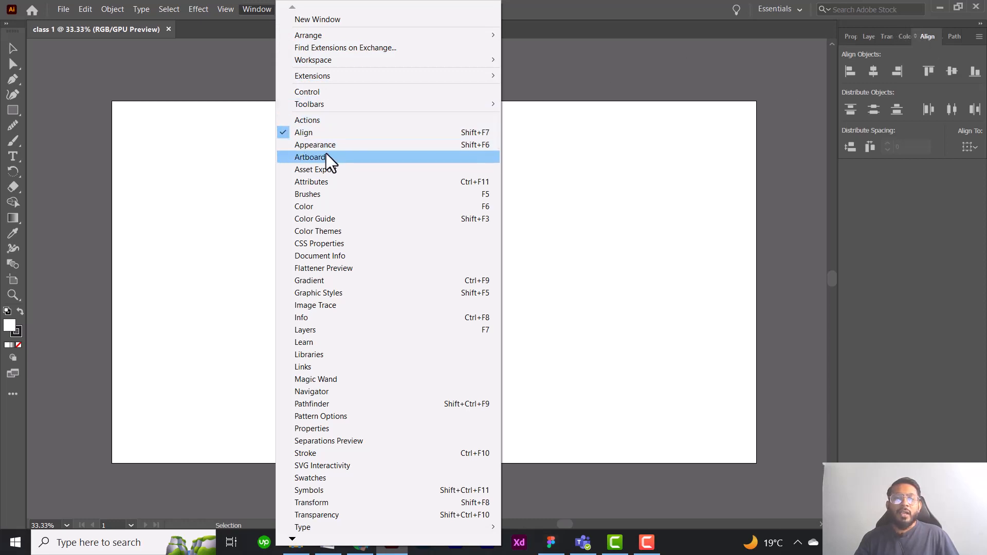
left_click(318, 280)
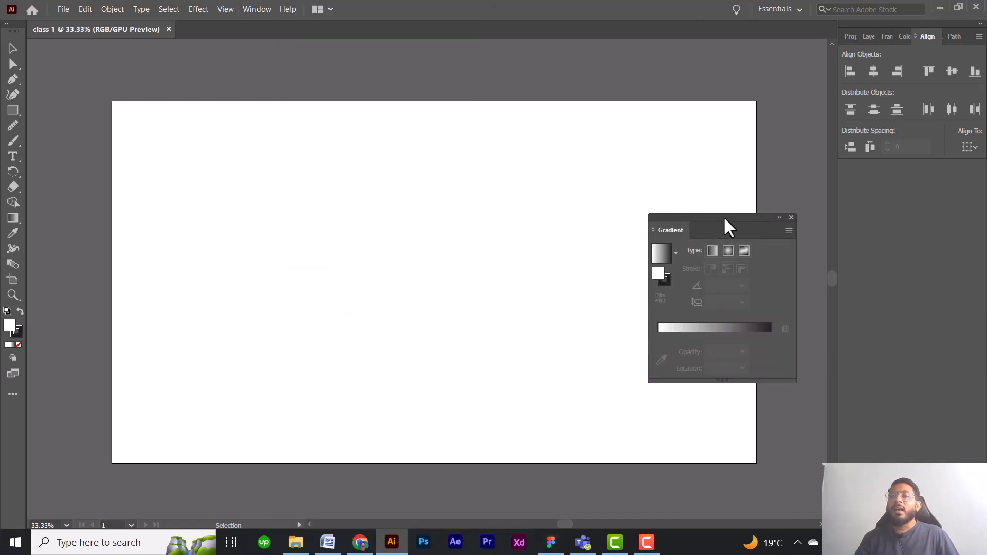
left_click_drag(724, 219, 888, 167)
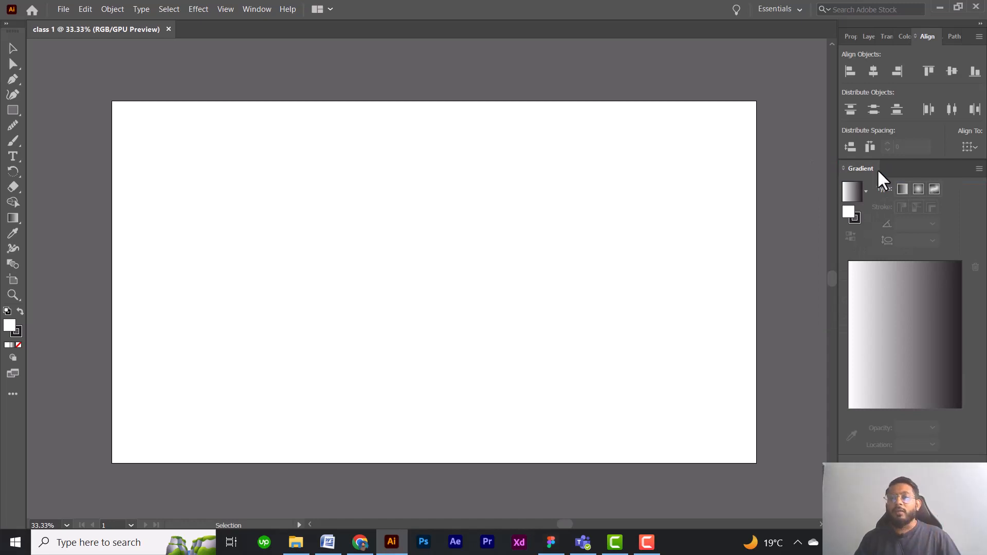
left_click_drag(863, 164, 657, 178)
left_click(775, 168)
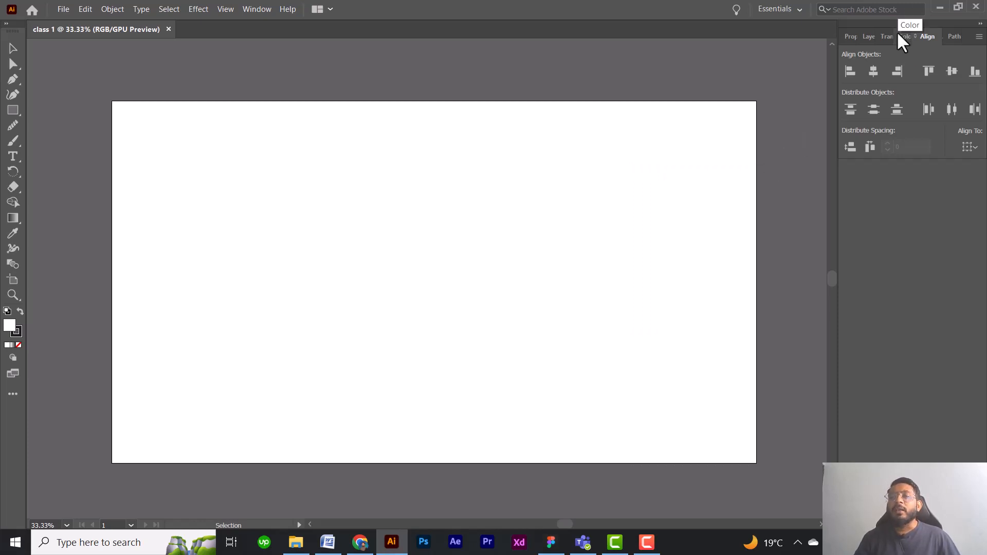
Detach the Transform panel from the docked panel group and close it.
left_click(247, 9)
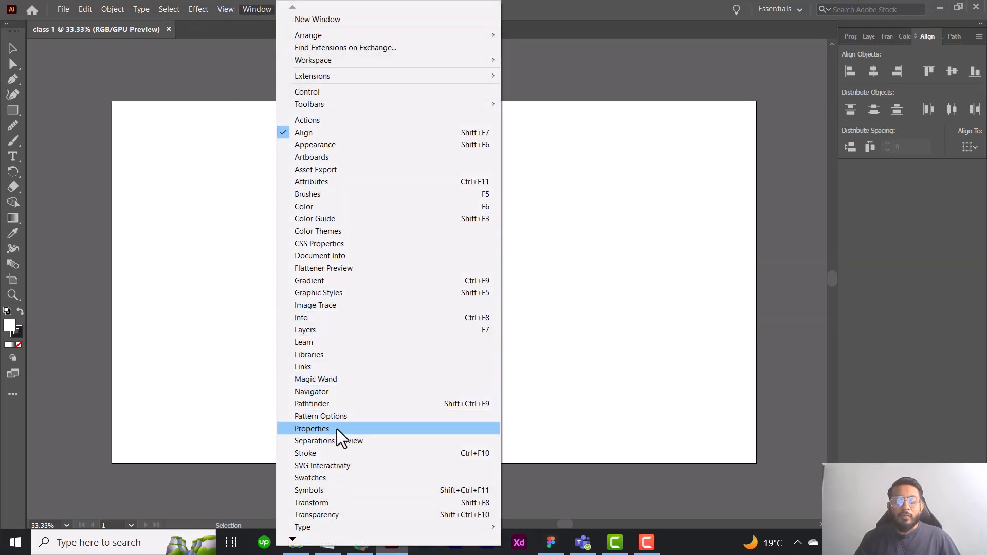
left_click(249, 7)
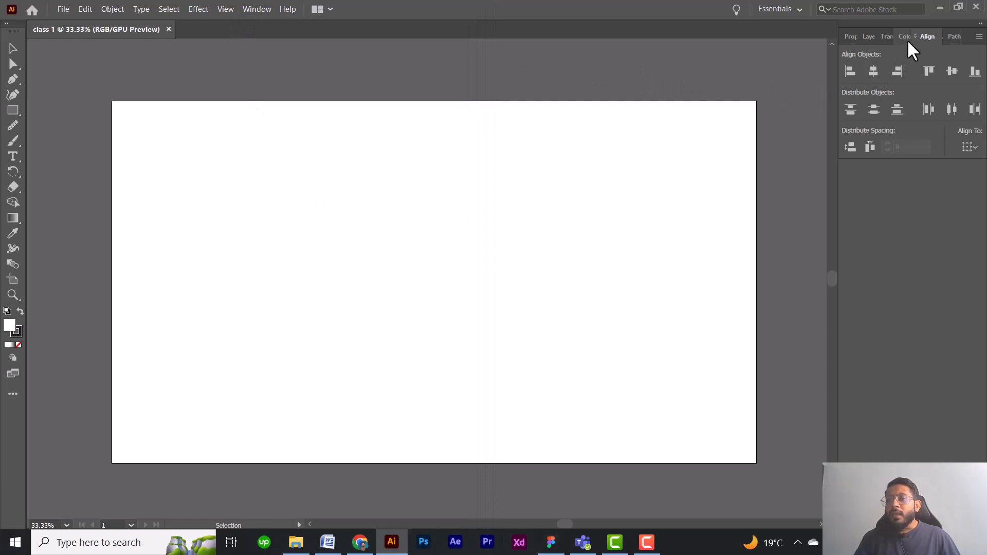
left_click(887, 36)
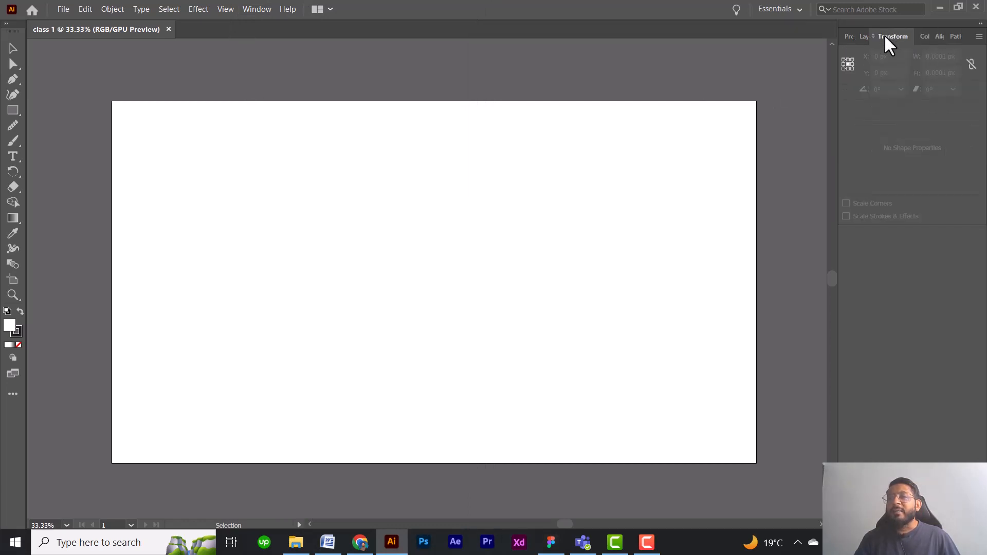
left_click_drag(887, 33, 651, 135)
left_click(777, 125)
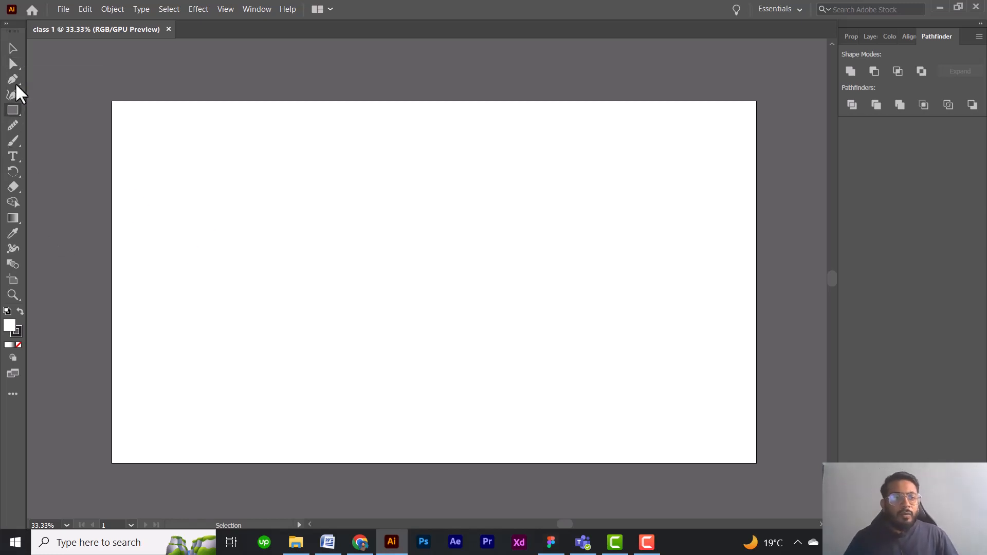
Look through the tools grouped under the Rectangle Tool and the Direct Selection Tool.
left_click(13, 48)
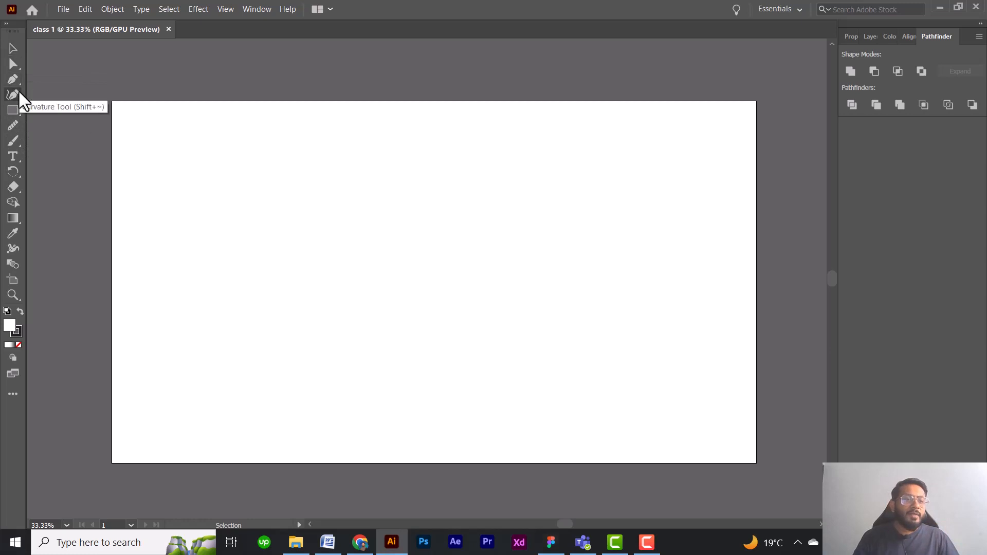
left_click(13, 110)
left_click(14, 111)
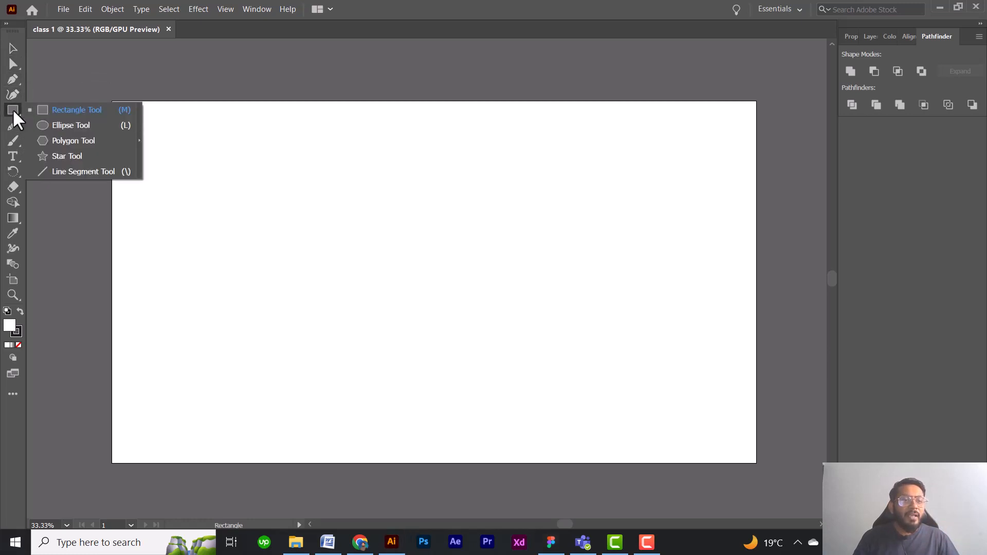
left_click(19, 70)
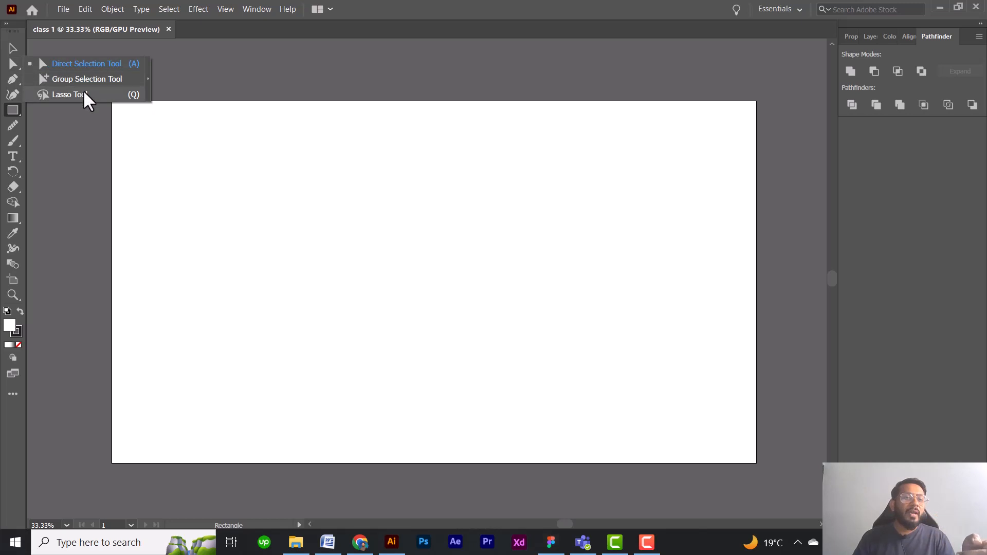
Draw a wide rectangle in the artboard's upper-left area and a square beside it with the Rectangle Tool.
left_click(18, 109)
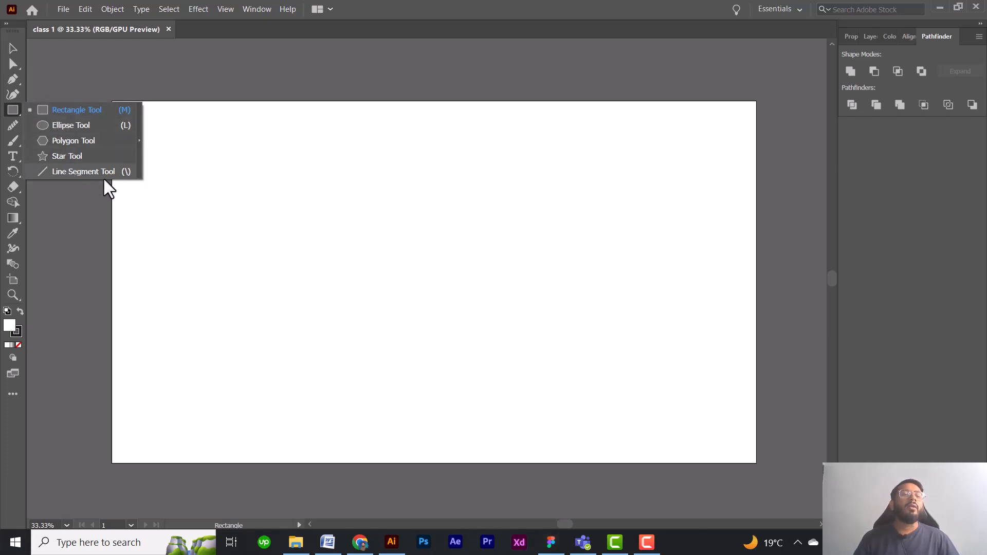
left_click(70, 110)
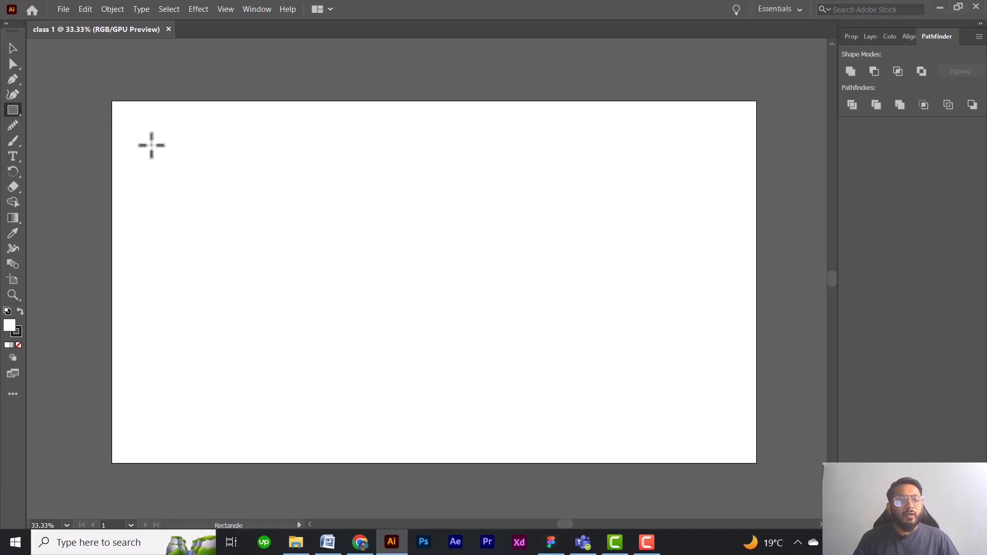
left_click_drag(144, 140, 506, 290)
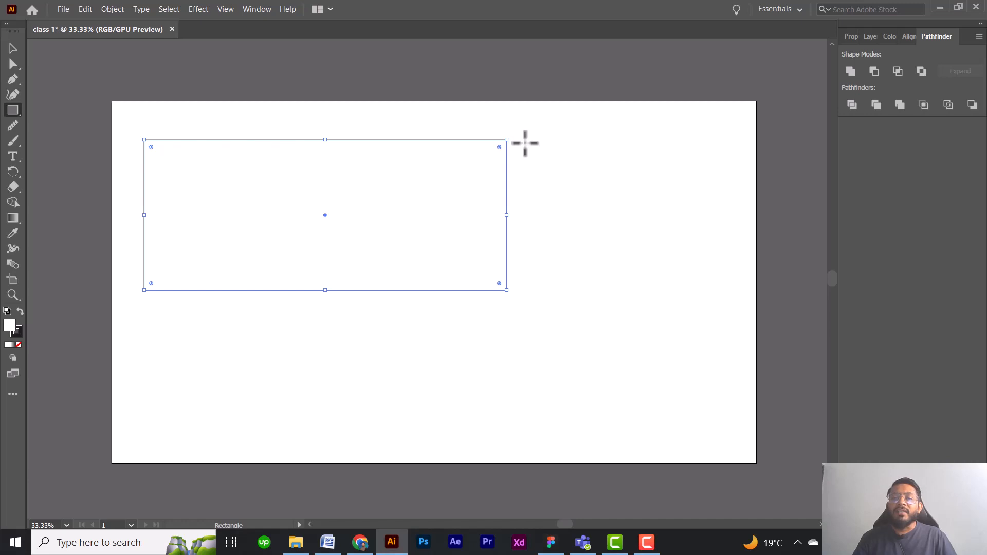
left_click_drag(527, 139, 681, 274)
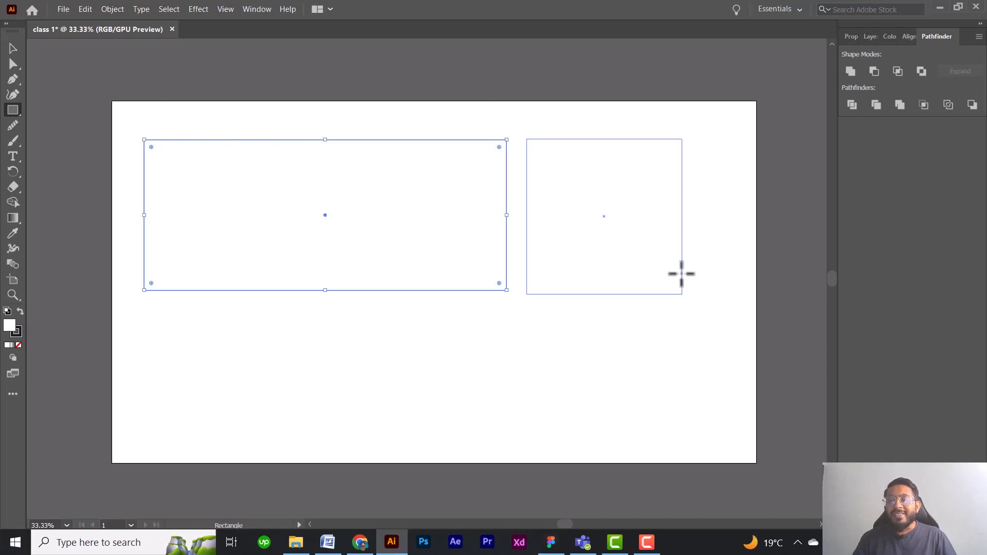
left_click_drag(682, 274, 682, 275)
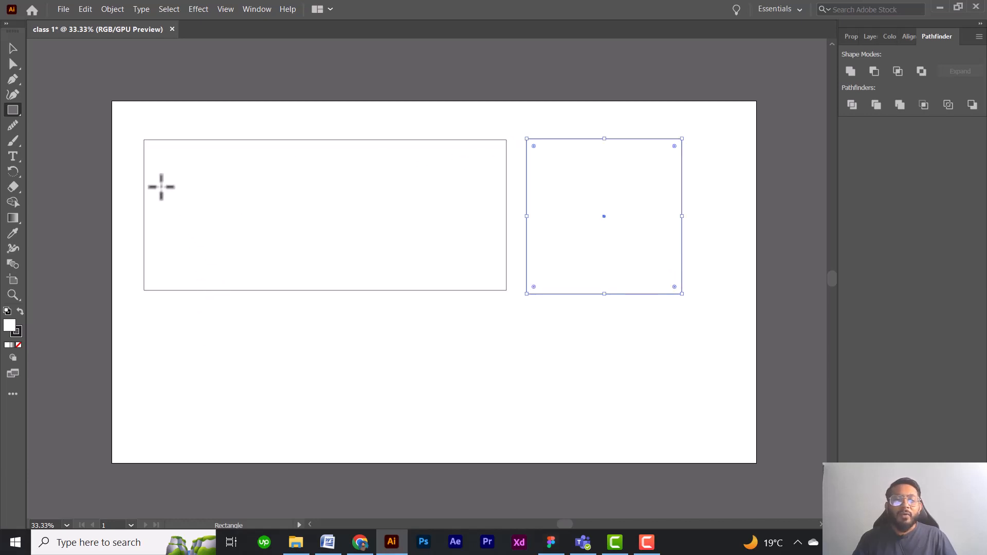
Delete the wide rectangle and draw a new one about 1052 x 487 px in its place beside the square.
left_click(12, 49)
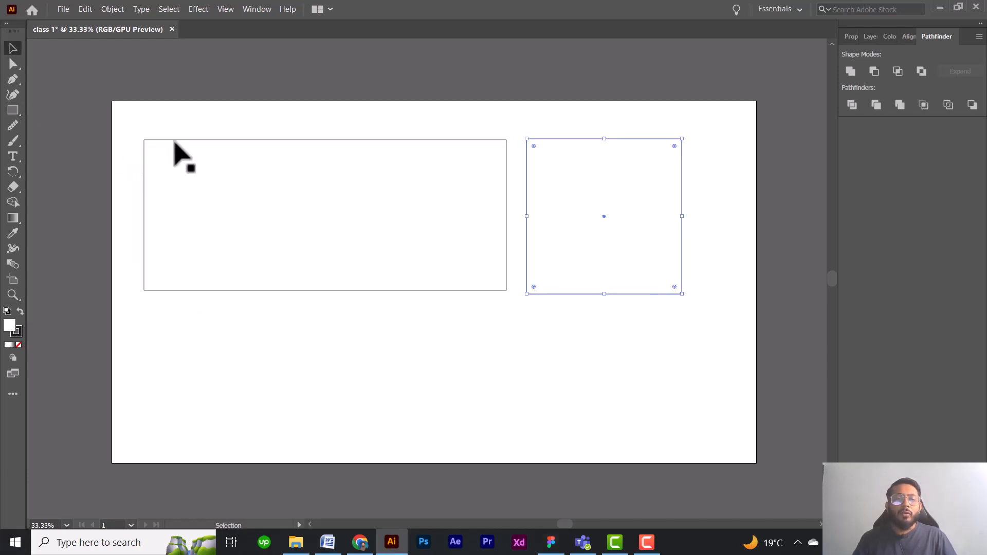
left_click(180, 145)
left_click(198, 140)
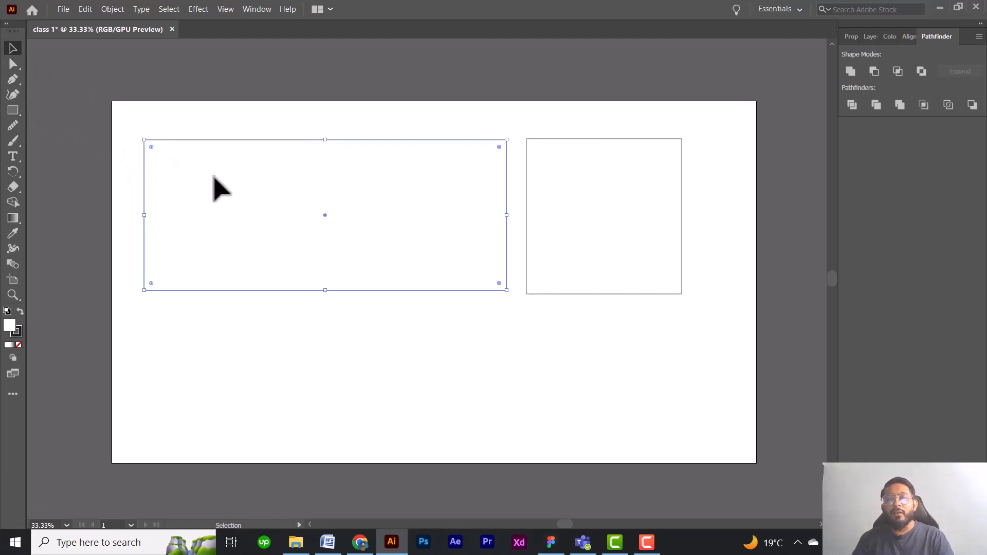
key("Delete")
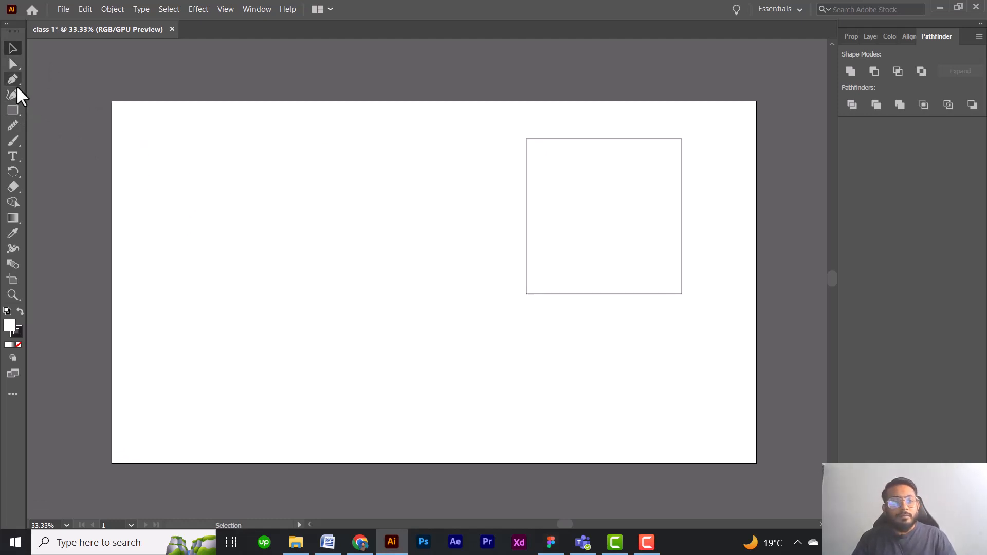
left_click(17, 111)
left_click_drag(147, 131, 502, 294)
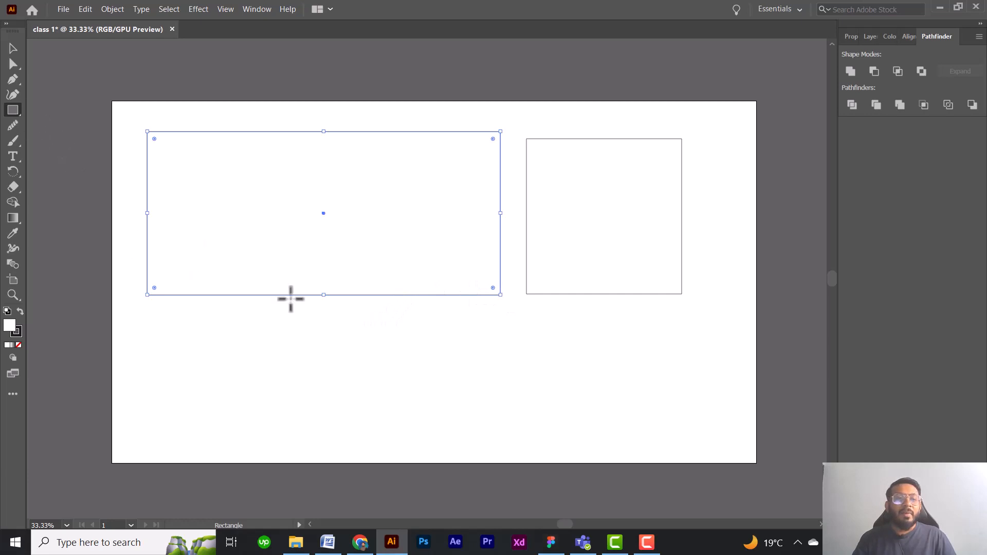
Create a rectangle with exact dimensions of 500 x 700 px and move it up so it overlaps the wide rectangle.
left_click(368, 336)
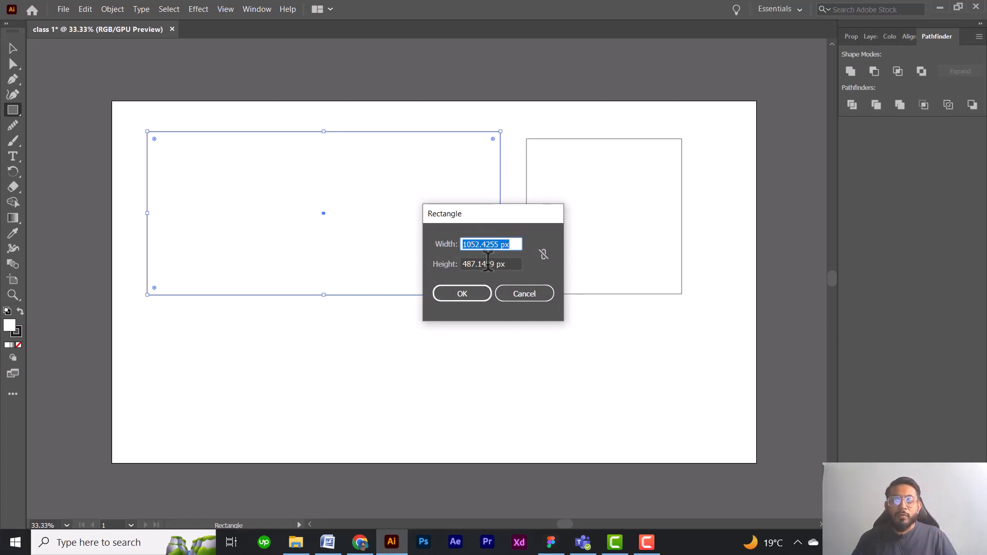
left_click(490, 245)
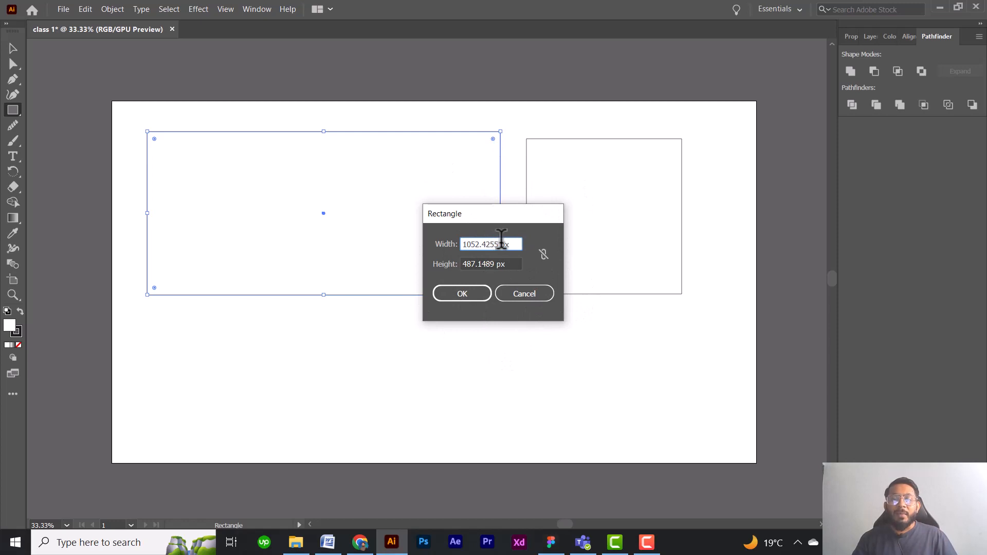
left_click_drag(498, 243, 451, 242)
type("1")
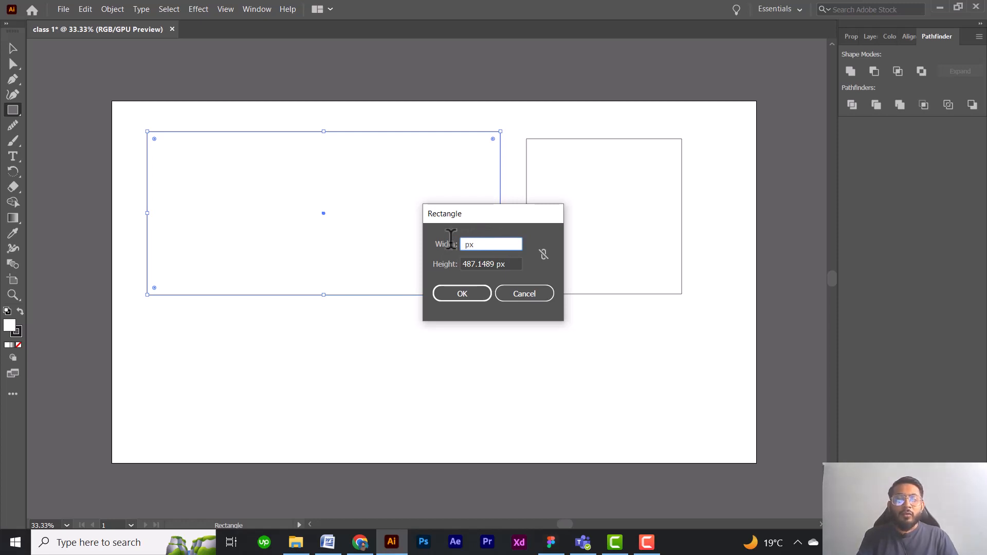
type("00")
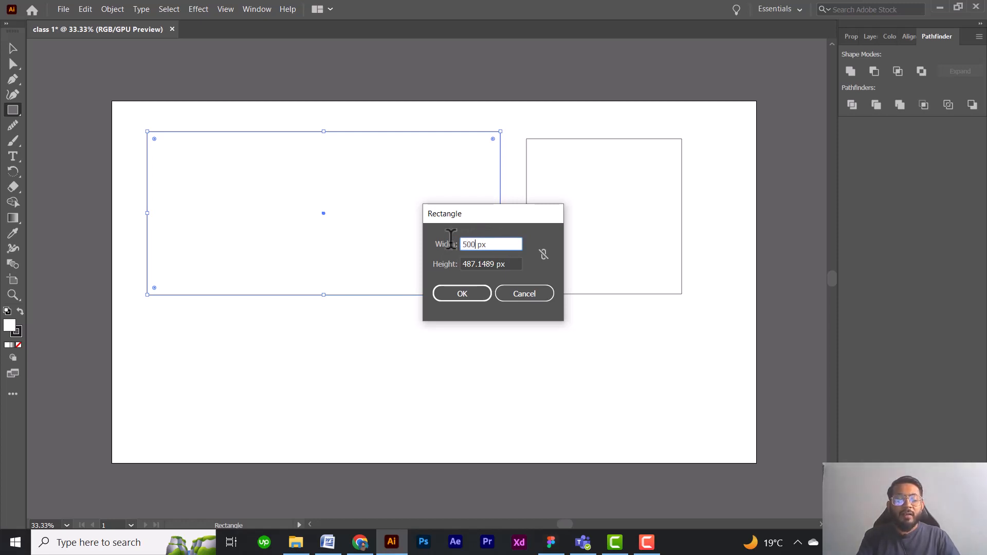
double_click(485, 264)
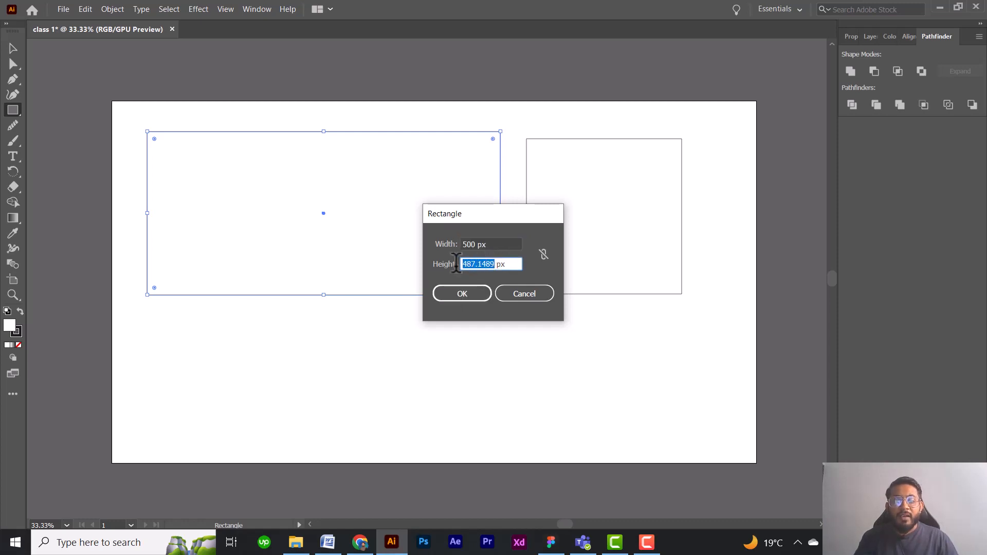
type("700")
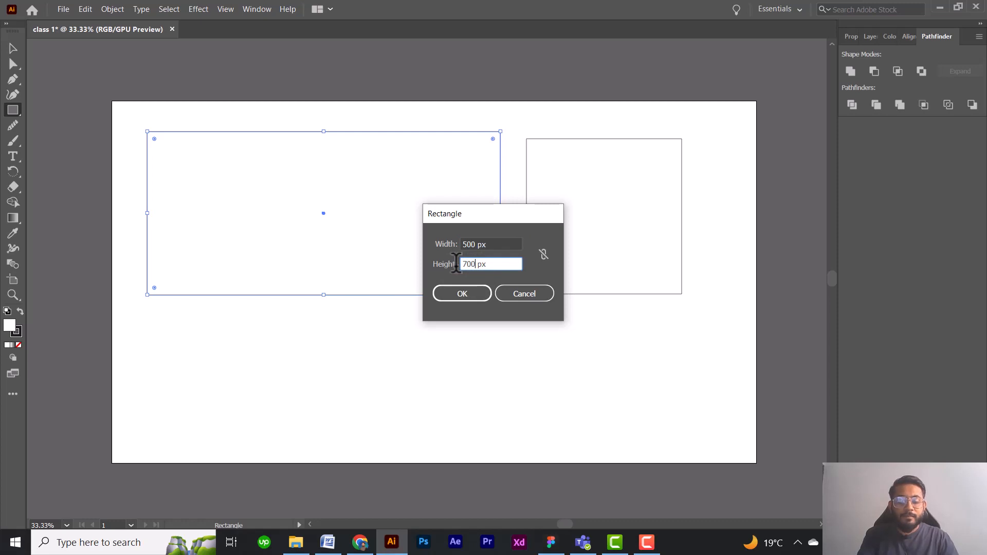
left_click(470, 294)
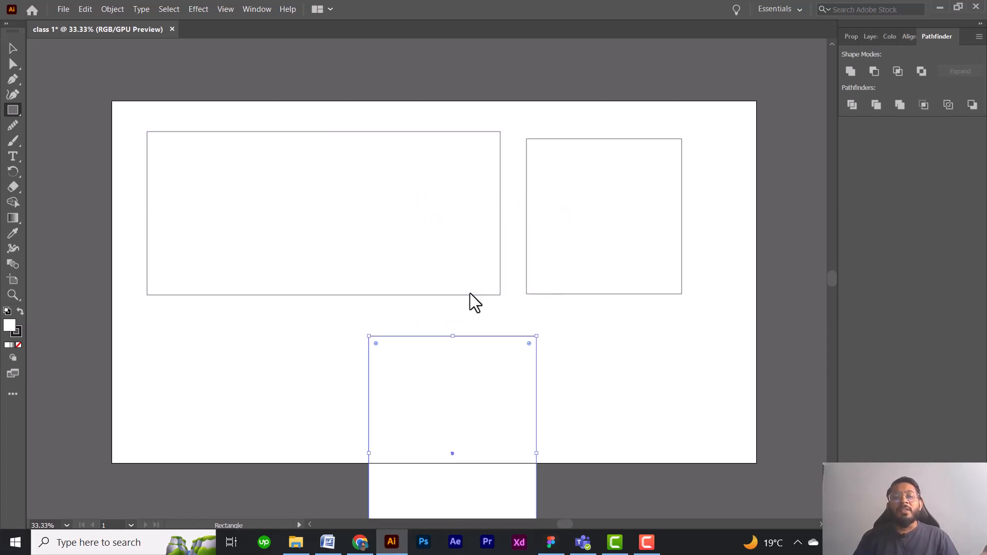
left_click(13, 49)
left_click_drag(516, 409, 410, 249)
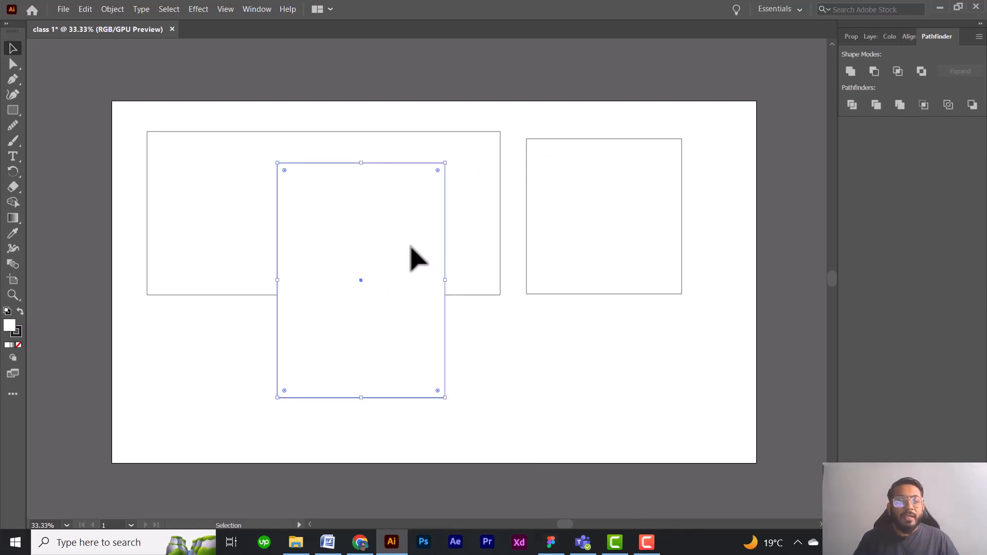
left_click(12, 109)
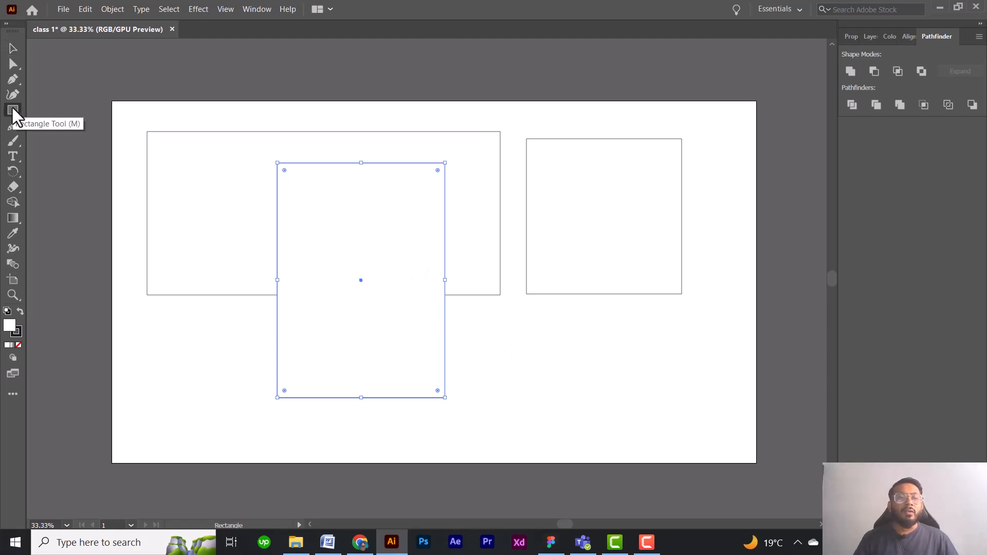
left_click(516, 347)
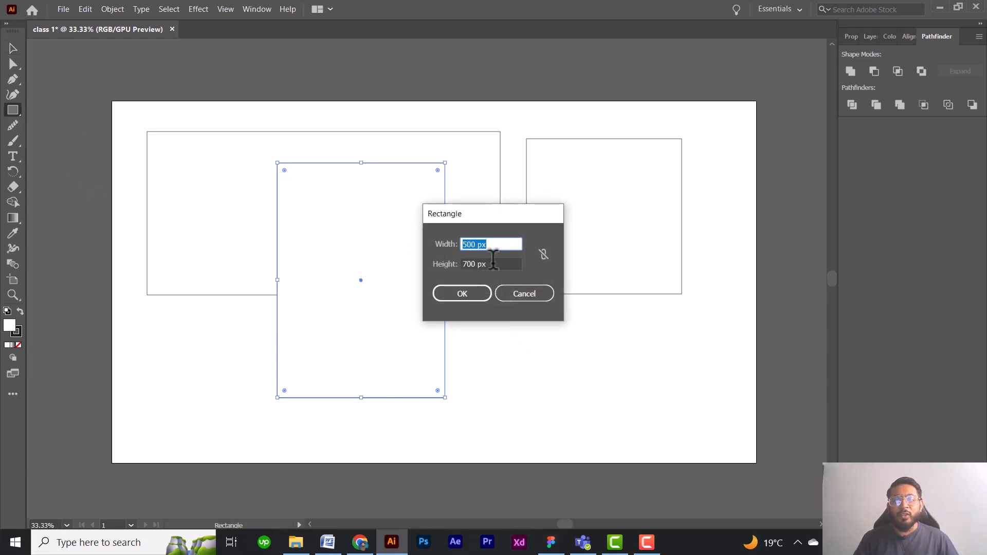
left_click(524, 302)
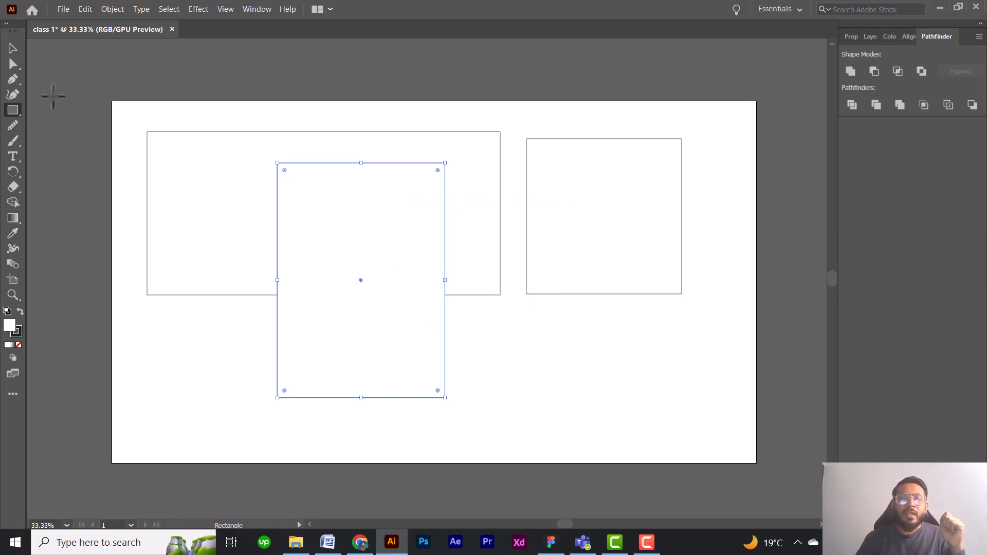
Draw a wide ellipse below the square with the Ellipse Tool.
left_click(18, 107)
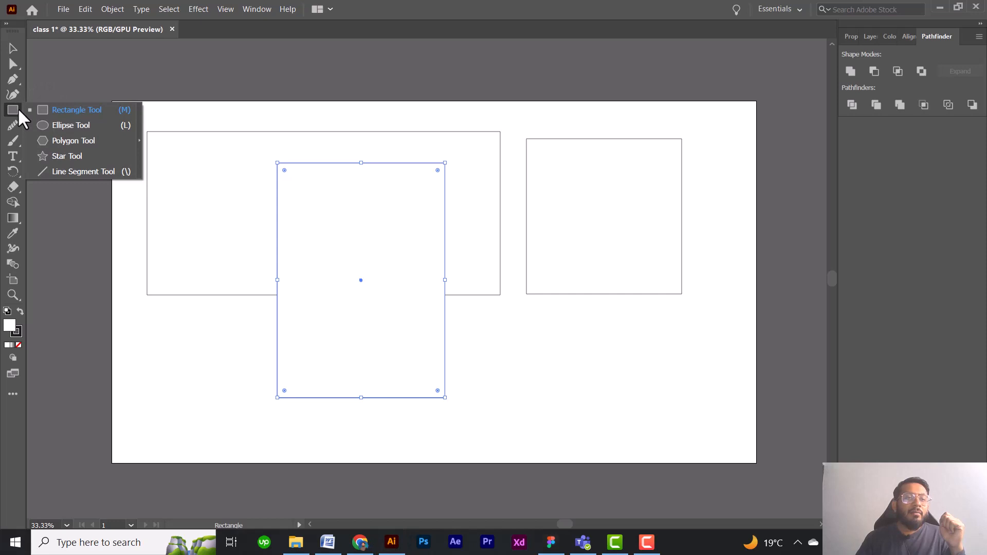
left_click(47, 125)
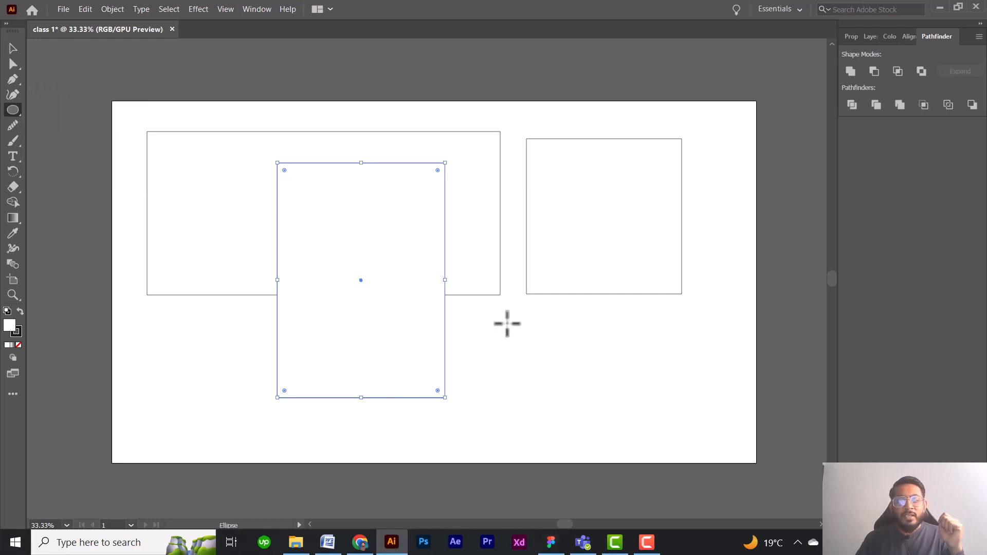
left_click_drag(508, 323, 713, 425)
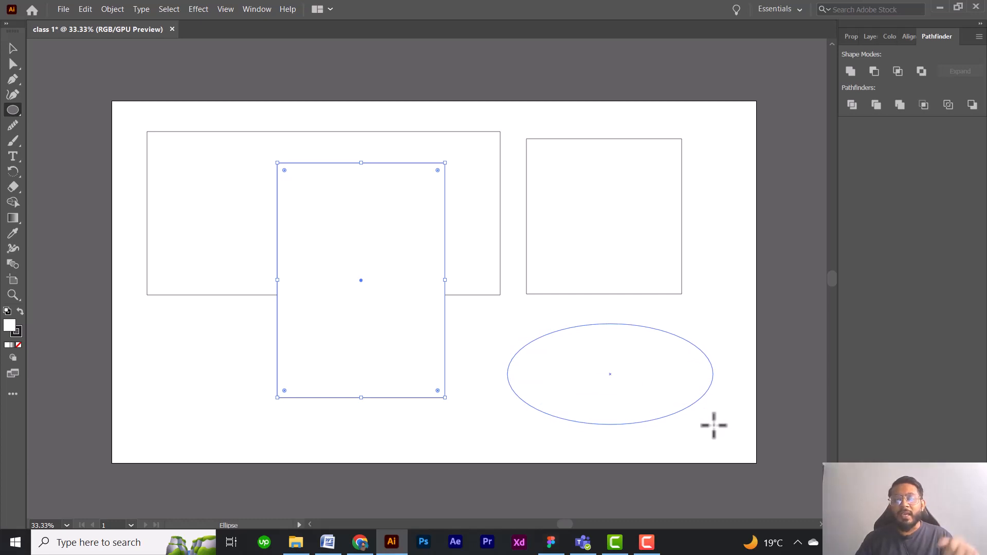
left_click_drag(714, 426, 721, 425)
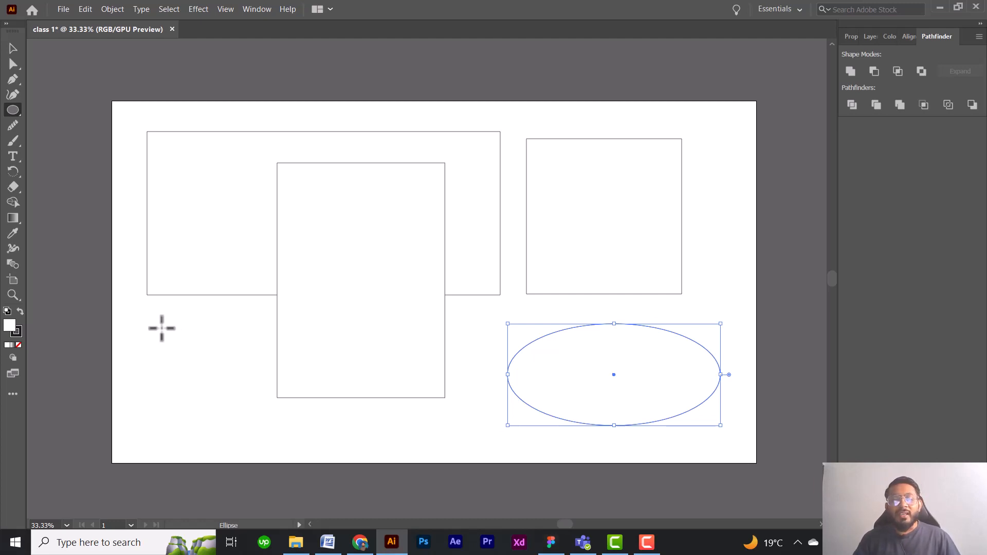
Draw a circle with the Ellipse Tool below the wide rectangle's left part.
left_click_drag(162, 328, 256, 433)
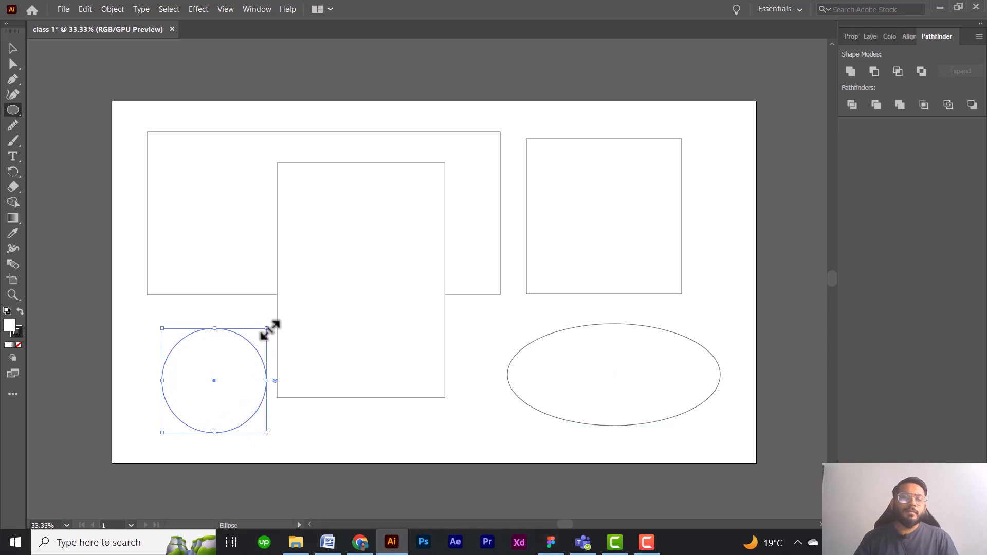
Fill the tall 500 x 700 px rectangle with red d83636.
left_click(12, 48)
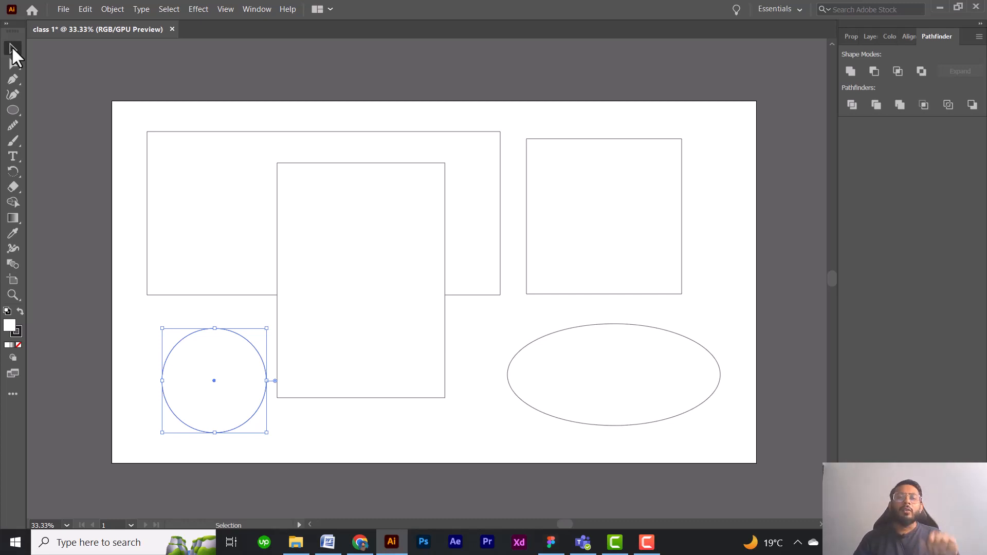
left_click(310, 230)
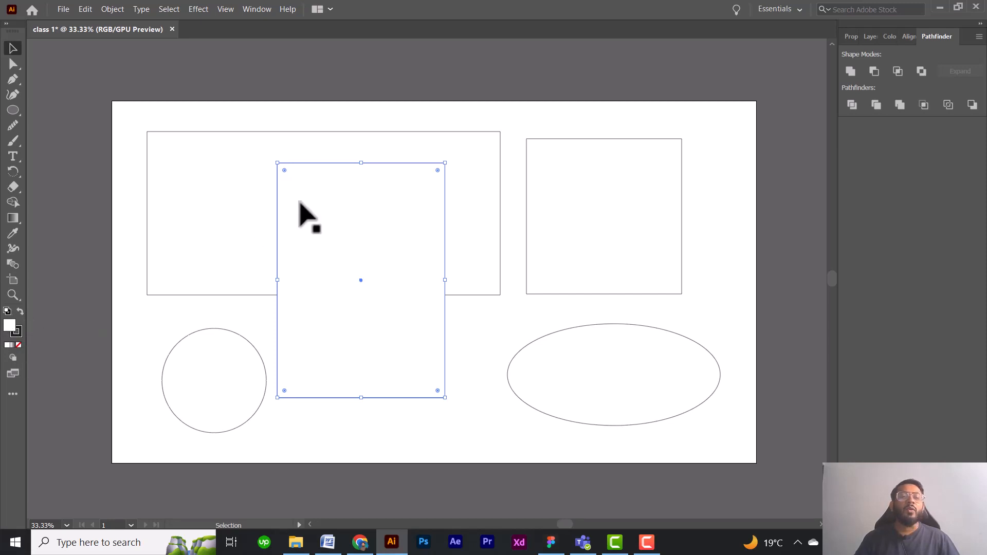
double_click(10, 329)
left_click(576, 254)
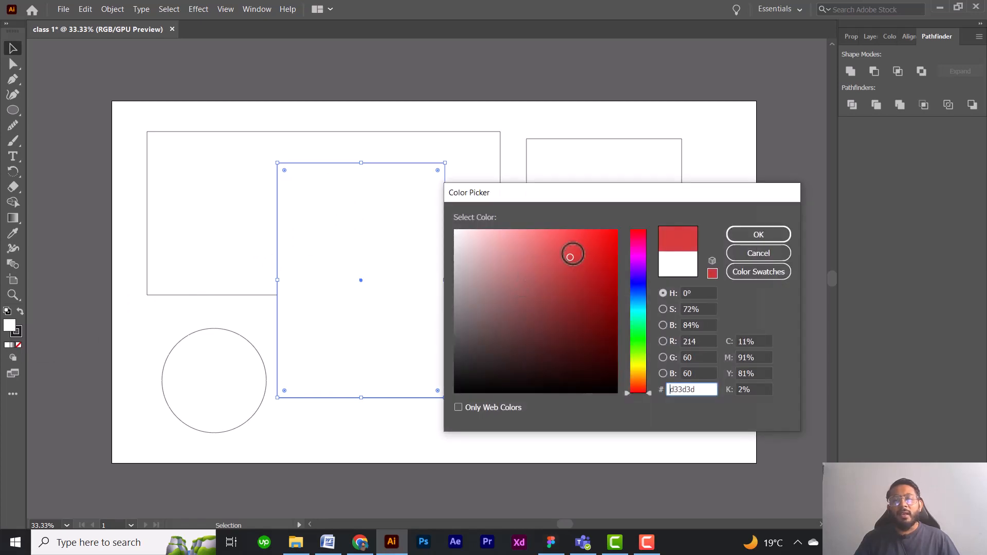
left_click(773, 234)
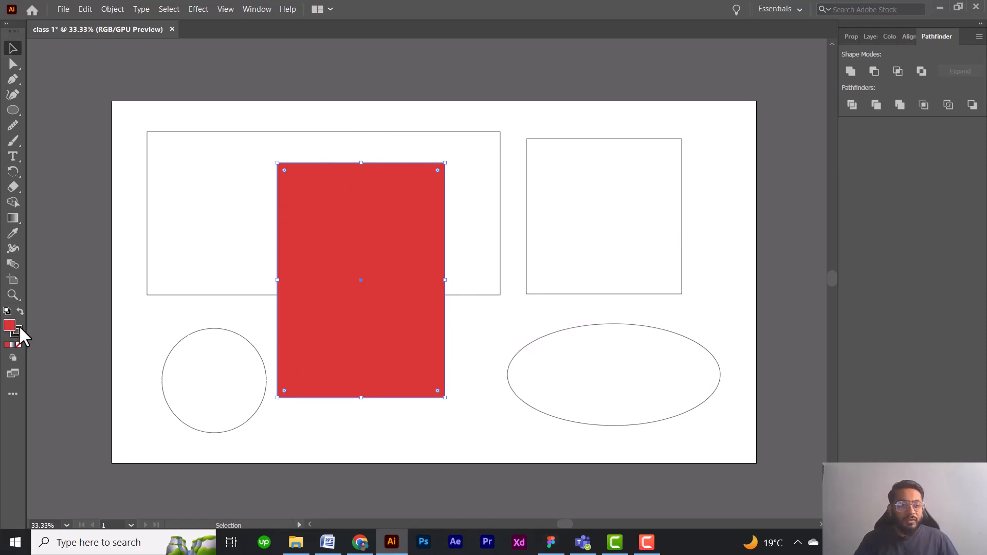
left_click(388, 438)
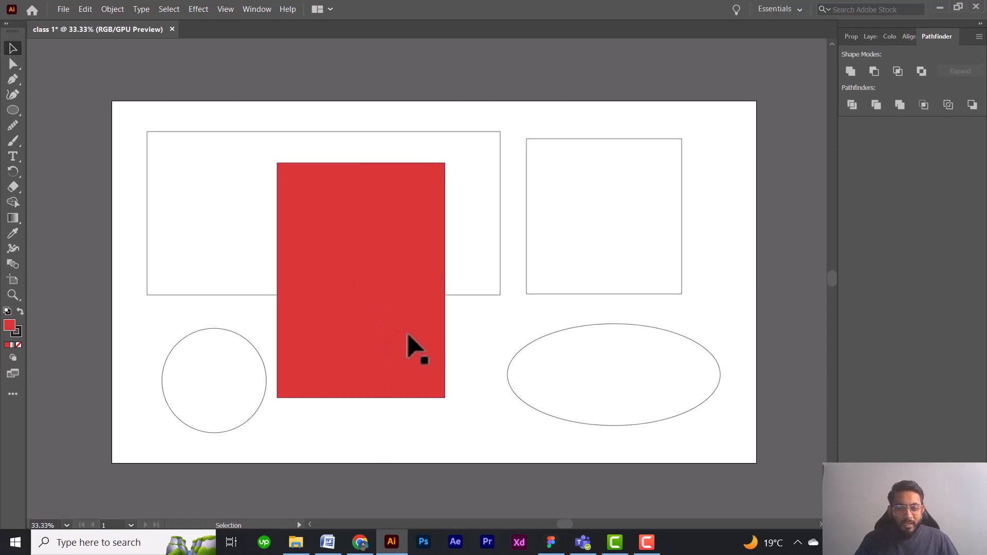
Remove the stroke from the red rectangle by setting it to None.
scroll(408, 336, "up", 2)
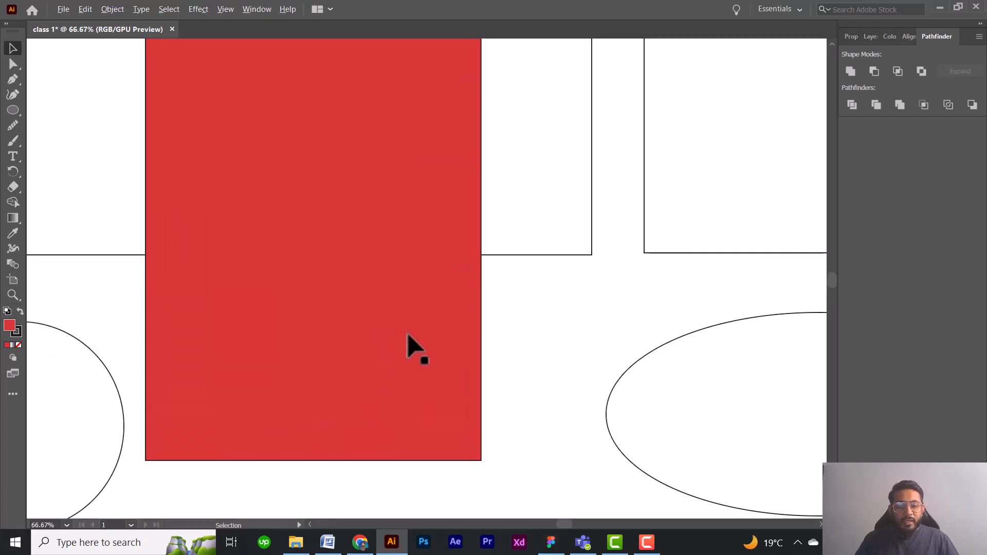
left_click(479, 325)
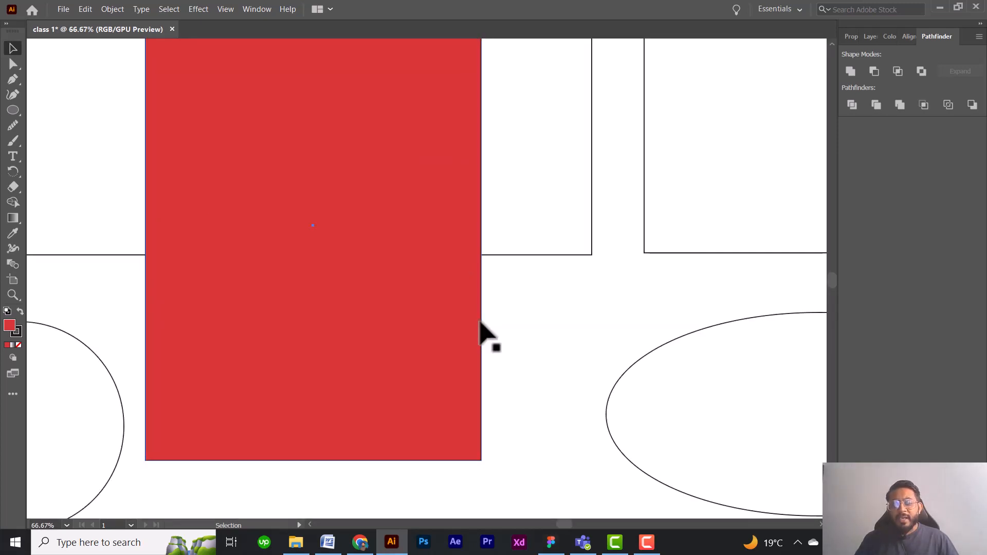
scroll(480, 322, "down", 2)
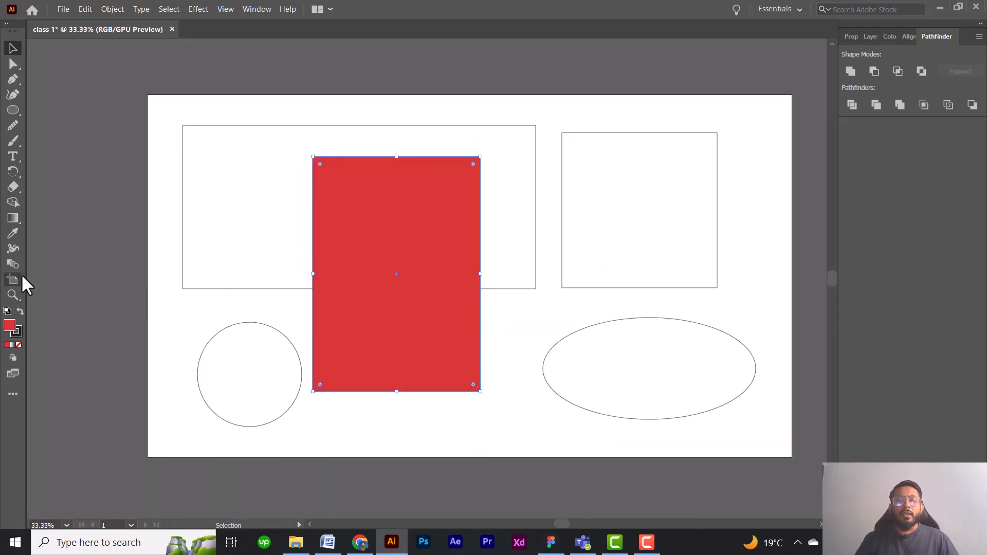
left_click(18, 330)
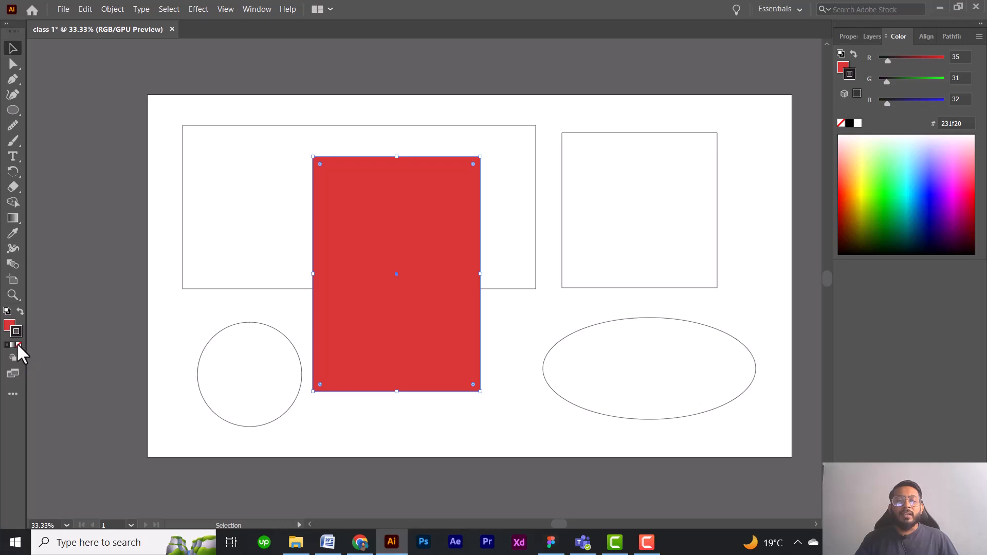
left_click(19, 345)
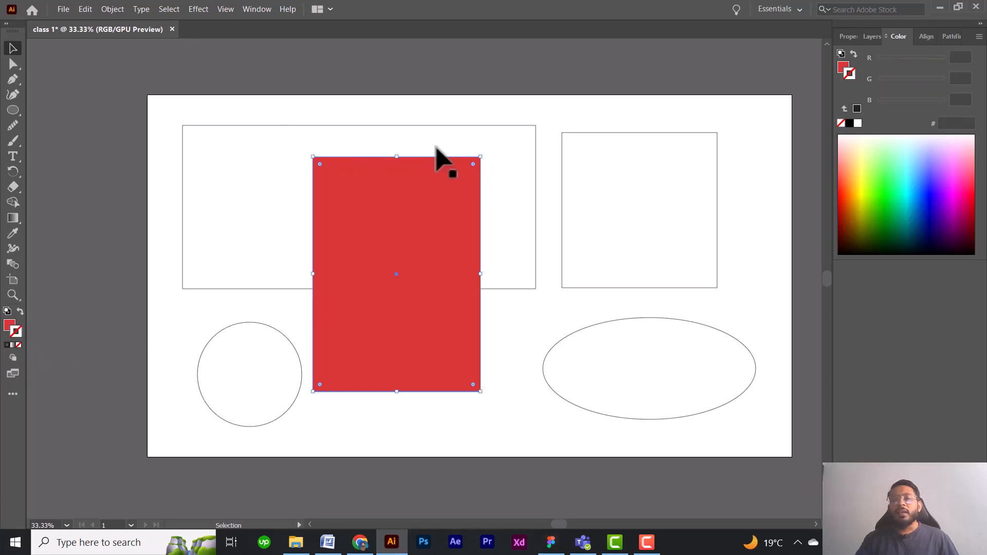
left_click(513, 352)
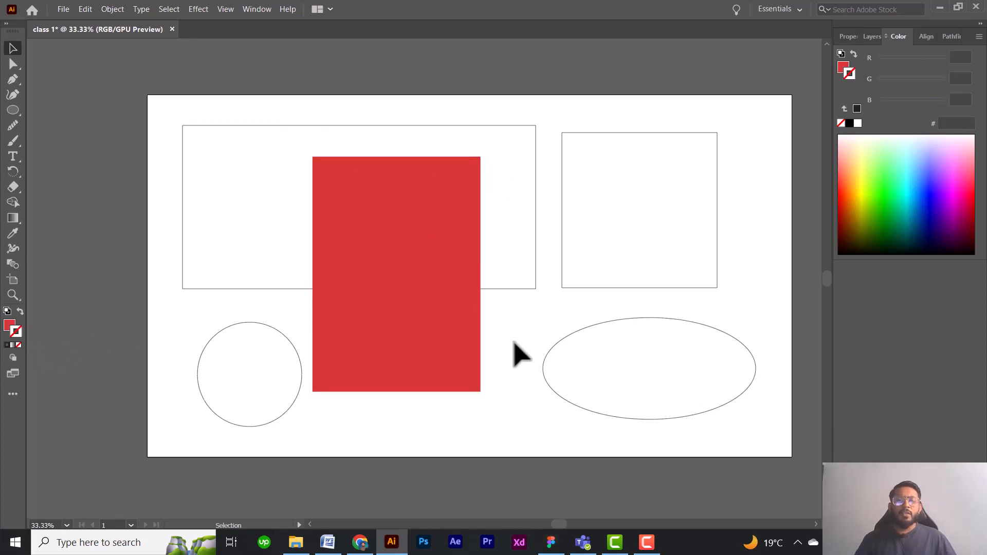
Fill the wide rectangle behind the red one with blue 4238ba.
left_click(226, 192)
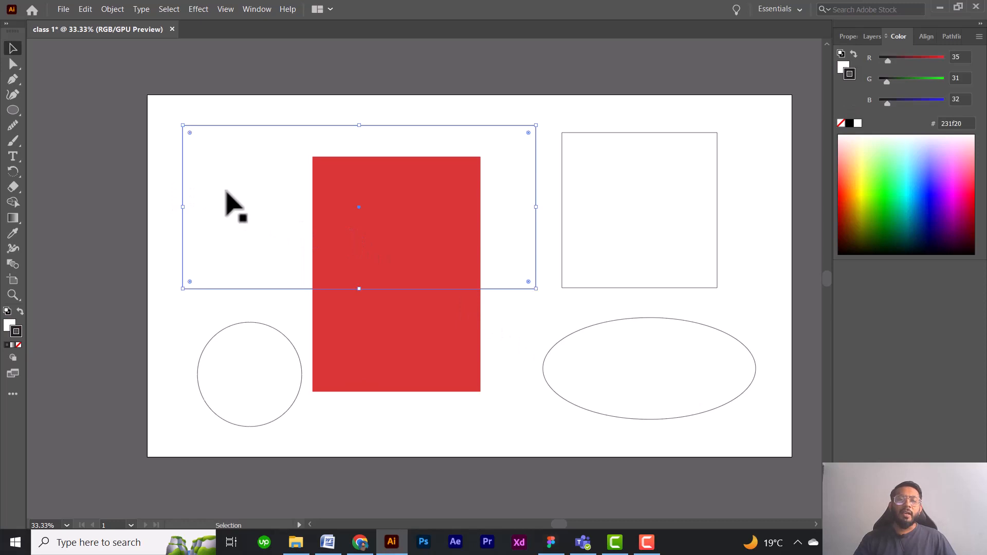
double_click(10, 326)
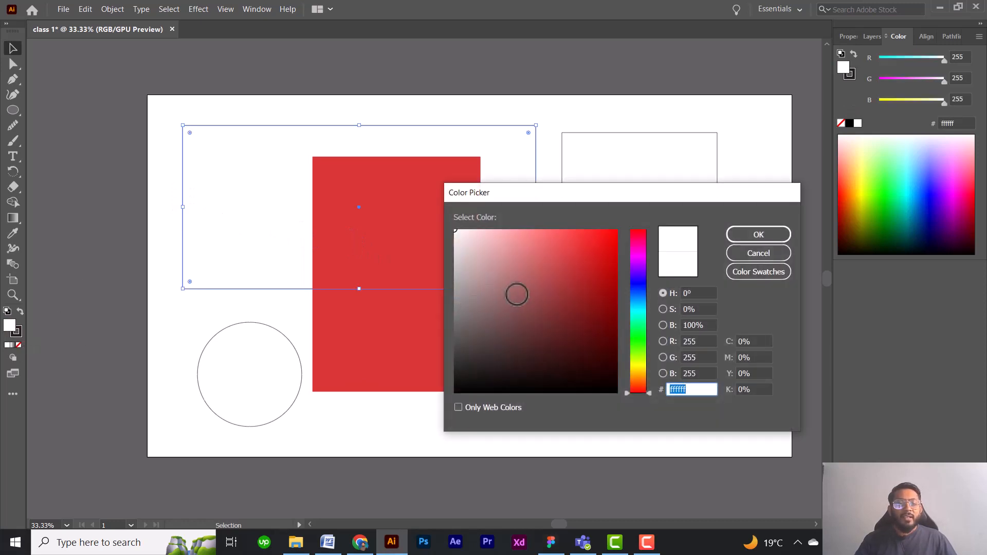
left_click(639, 282)
left_click(569, 273)
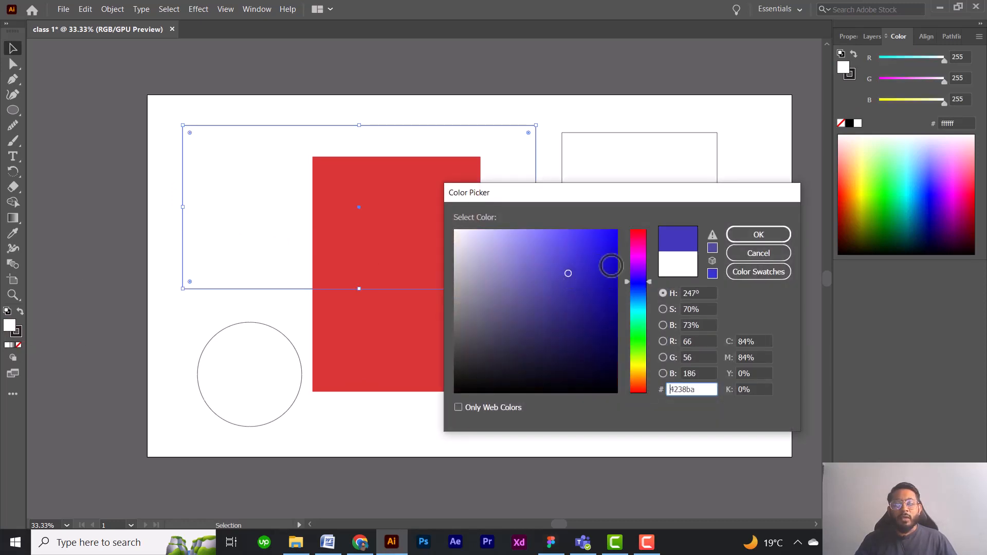
left_click(759, 234)
Fill the square with dark green 1f771d.
left_click(658, 210)
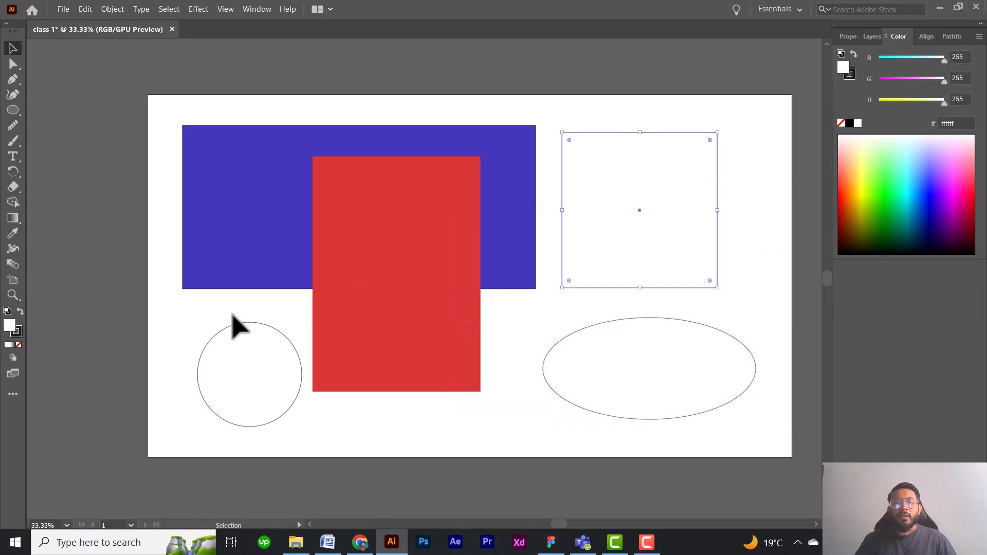
double_click(11, 328)
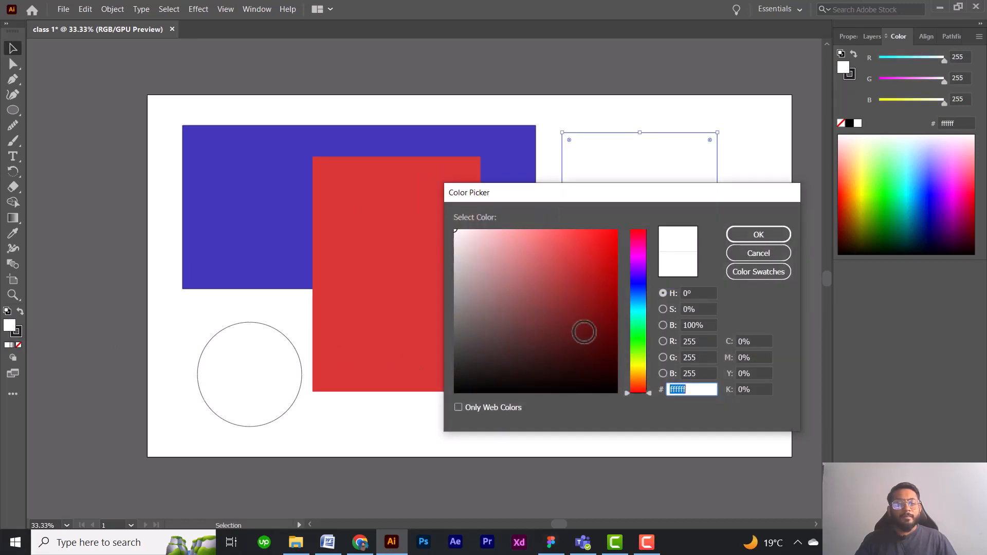
left_click(637, 341)
left_click(578, 316)
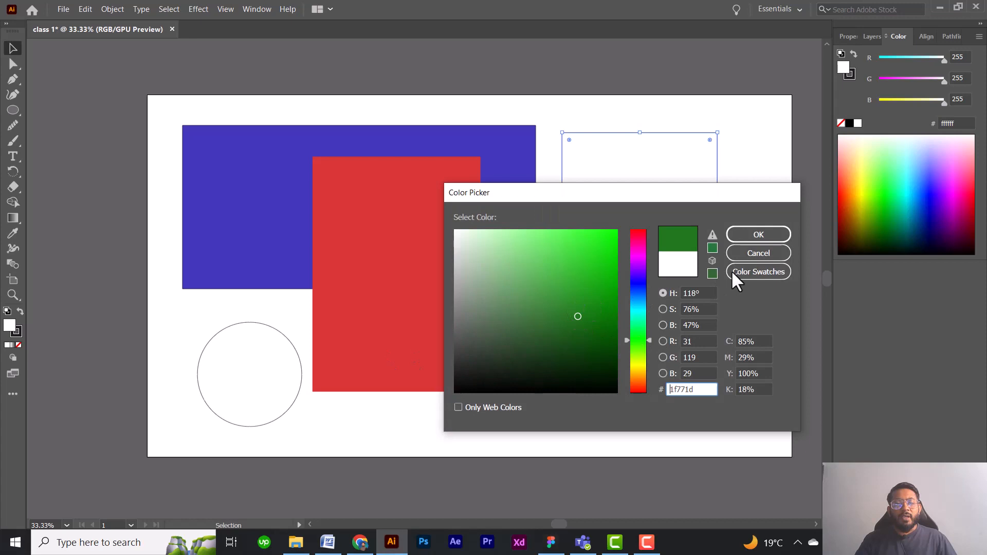
left_click(759, 235)
Fill the circle with dark yellow 9b862d.
left_click(262, 395)
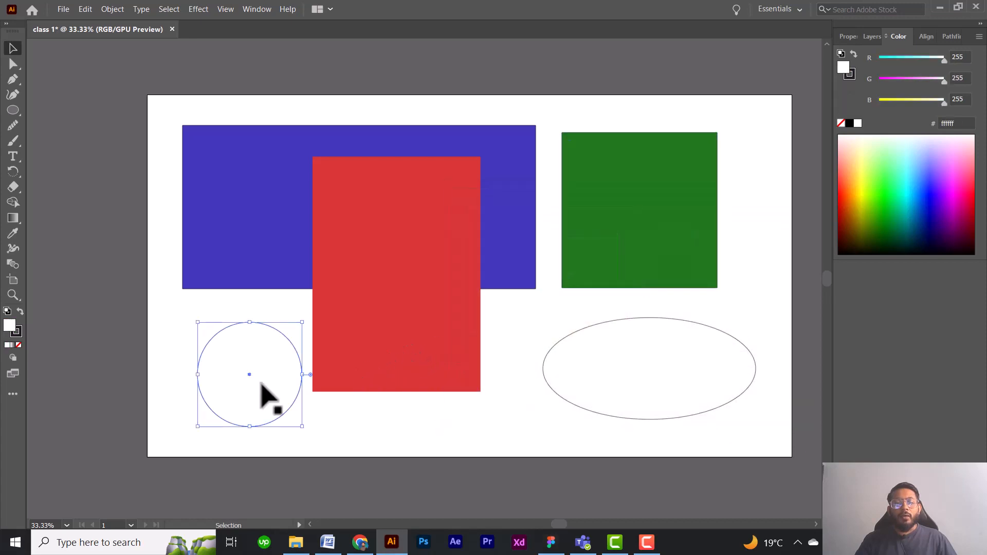
double_click(7, 328)
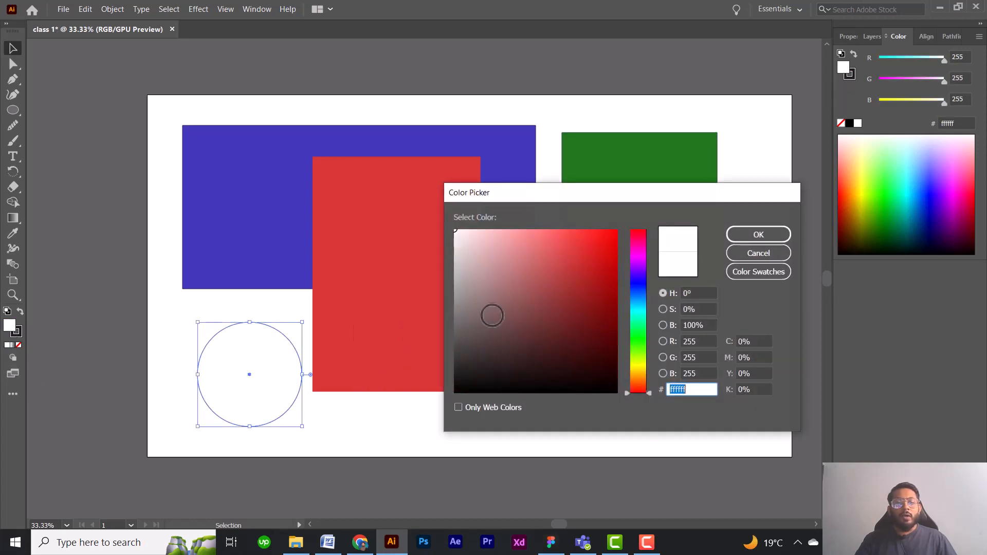
left_click(638, 371)
left_click(570, 293)
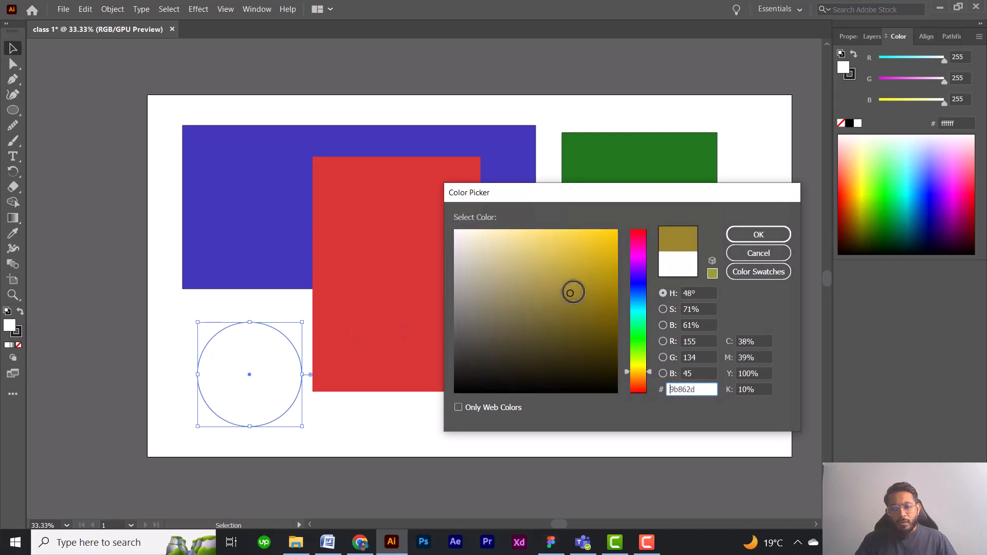
left_click(759, 234)
Fill the wide ellipse with teal 62a6a8.
left_click(692, 383)
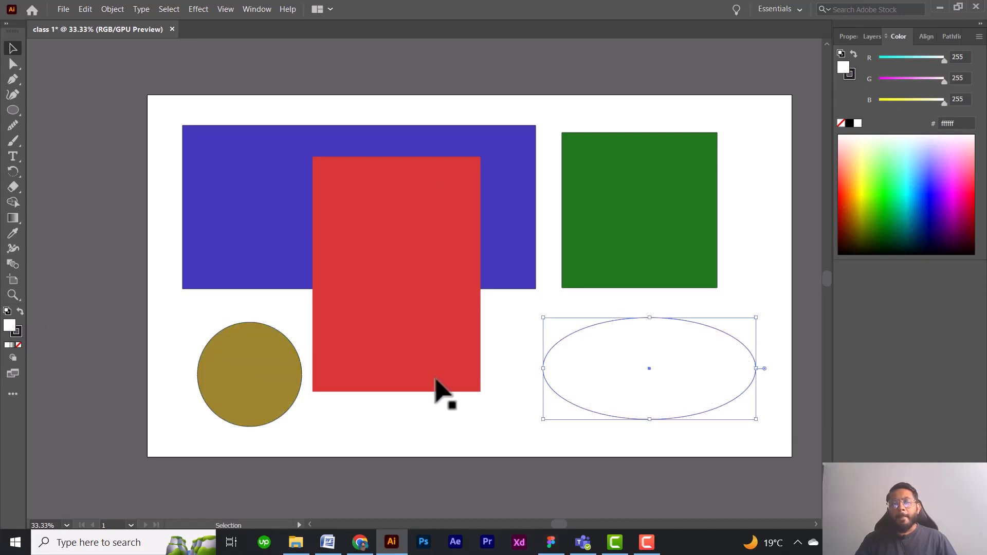
double_click(9, 325)
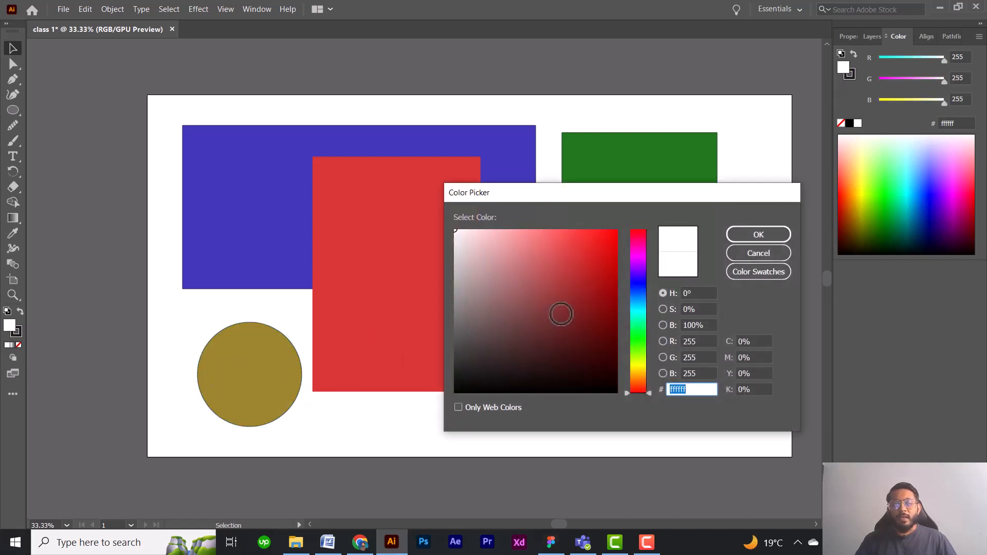
left_click(641, 310)
left_click(522, 285)
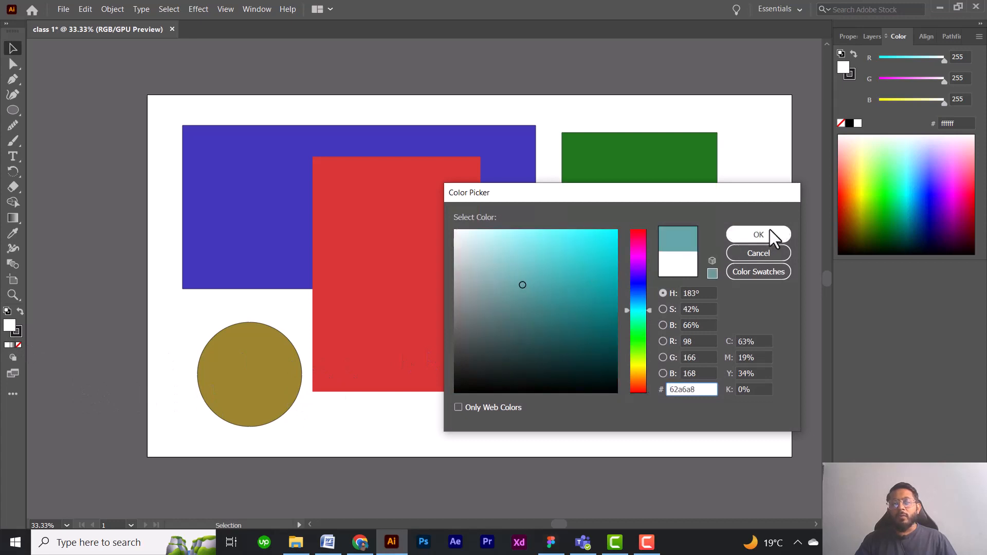
left_click(766, 234)
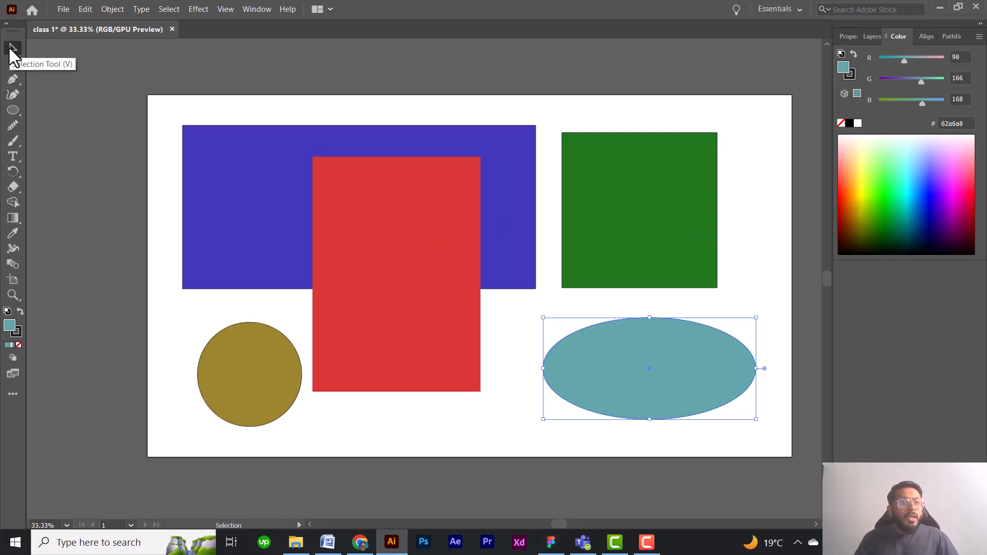
Select the square, both rectangles and the circle one at a time, then marquee-select all five shapes and clear the selection.
left_click(675, 221)
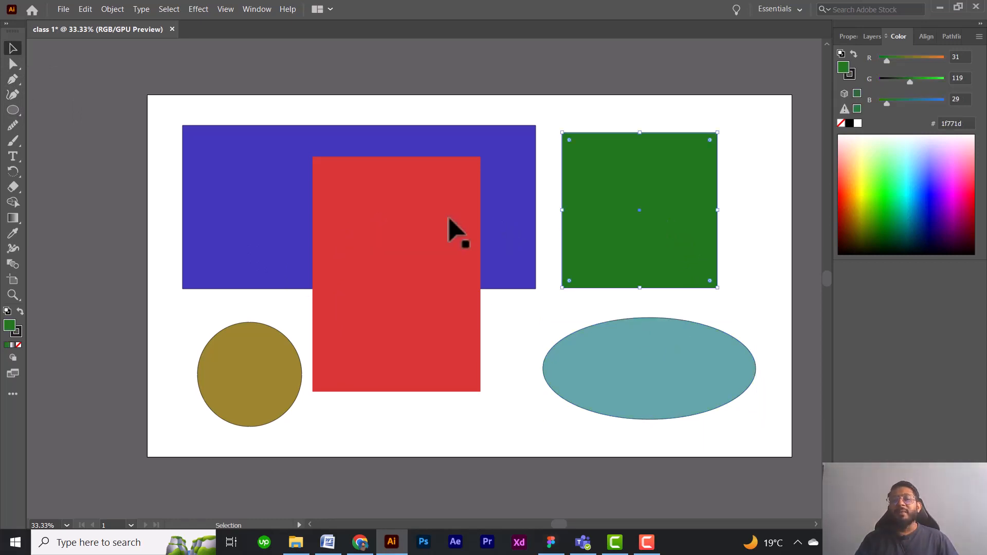
left_click(432, 220)
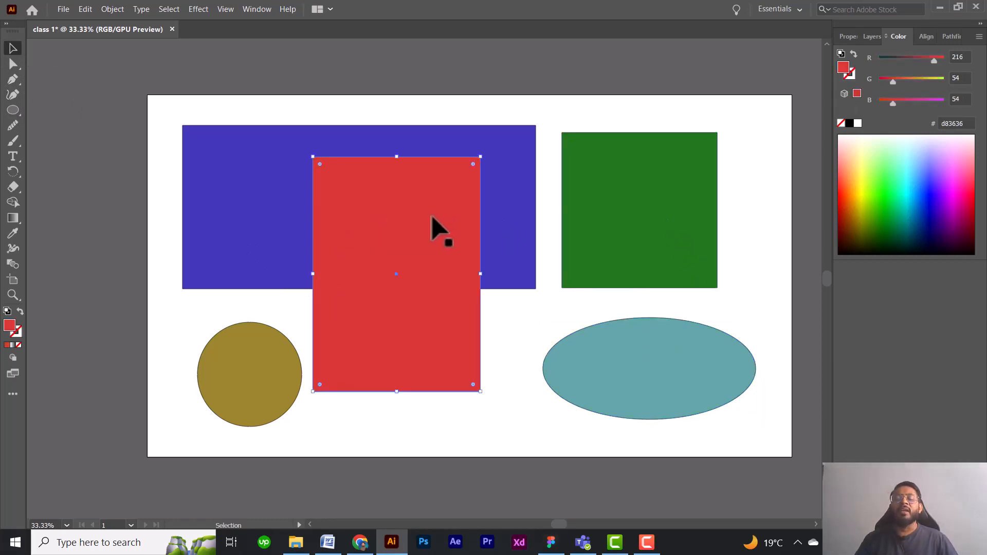
left_click(262, 214)
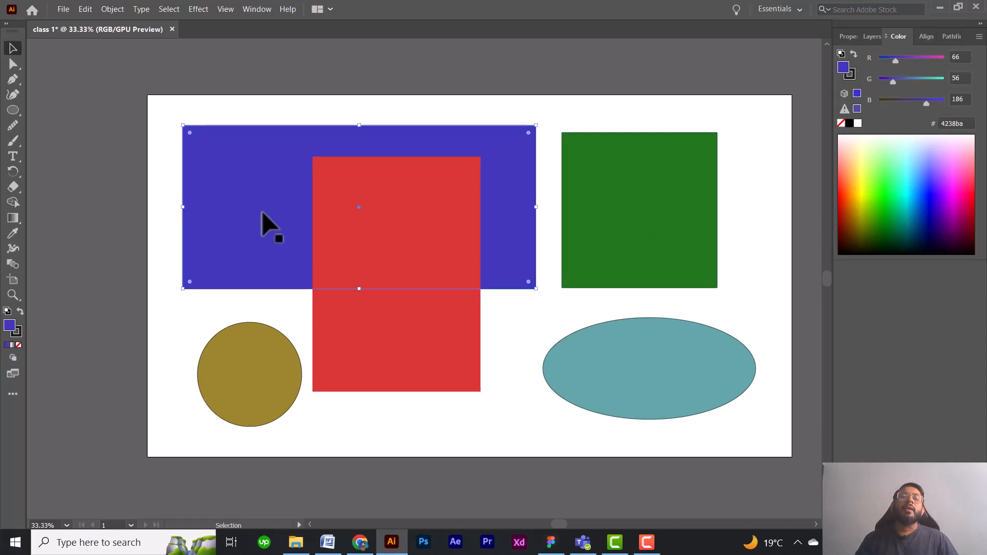
left_click(254, 376)
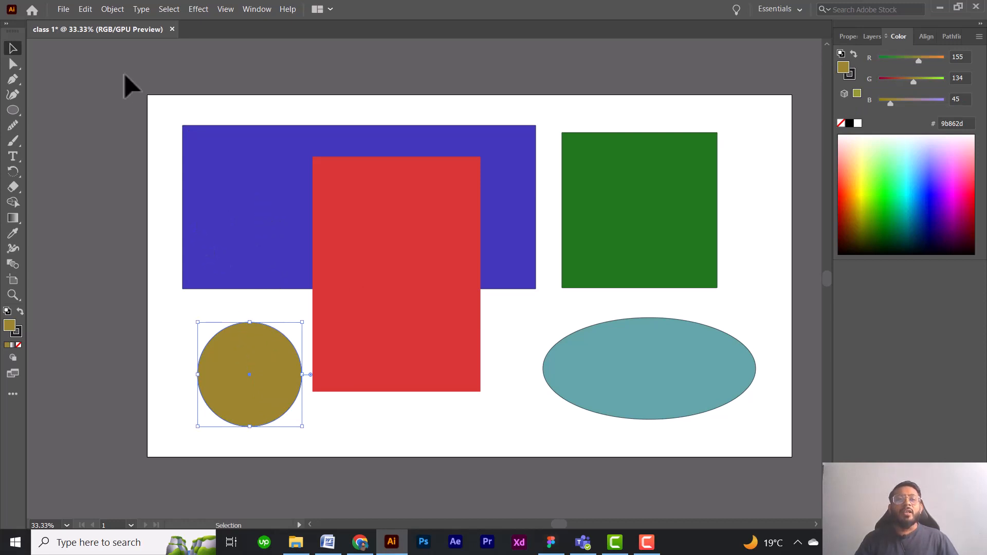
left_click_drag(125, 75, 776, 478)
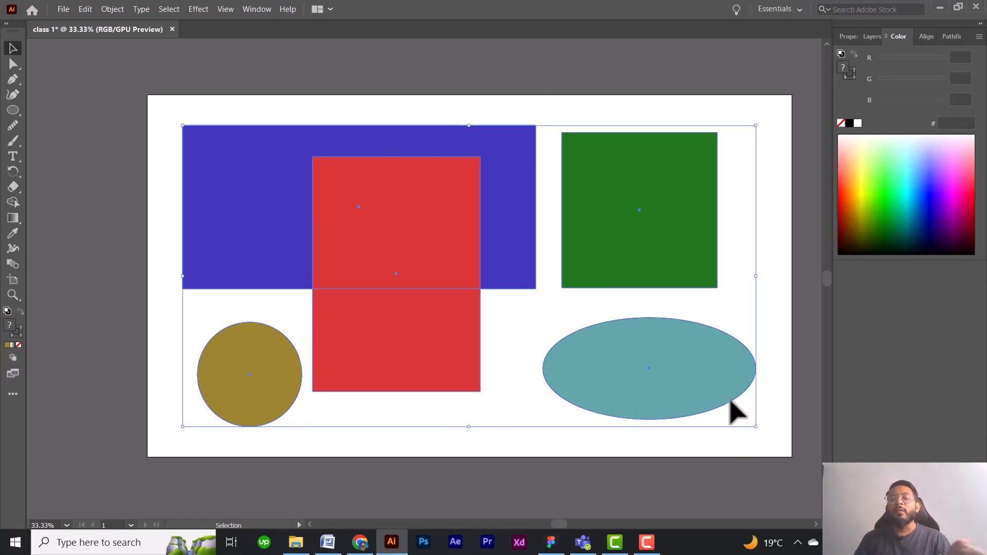
left_click(249, 80)
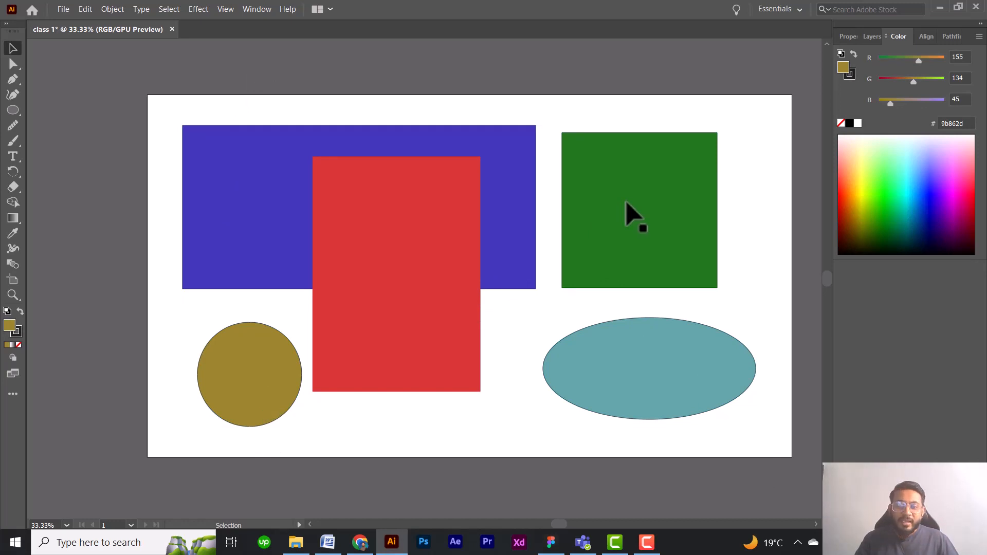
Select the circle, add the green square to the selection and remove it again, ending with only the red rectangle selected.
left_click(240, 367)
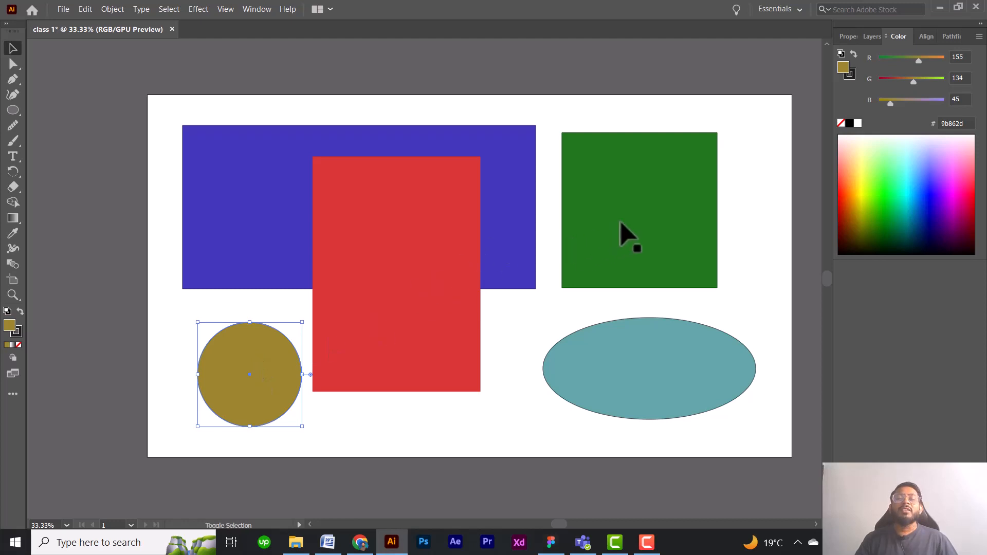
left_click(613, 167, "shift")
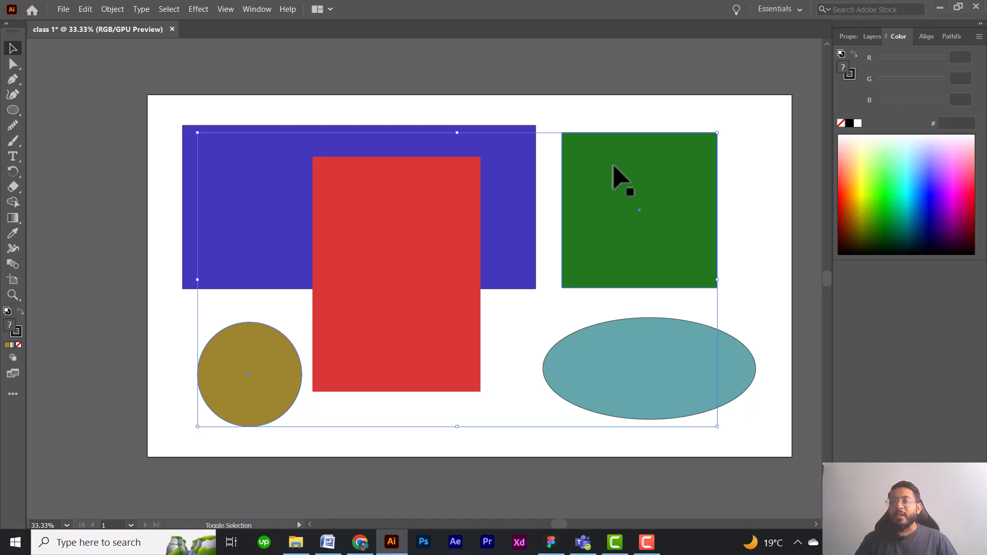
left_click(671, 160, "shift")
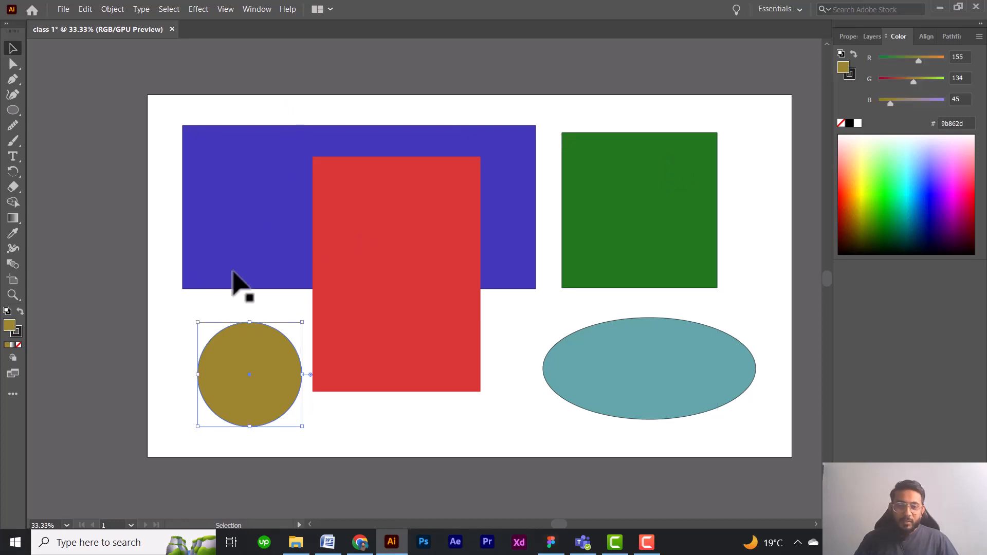
left_click(371, 257)
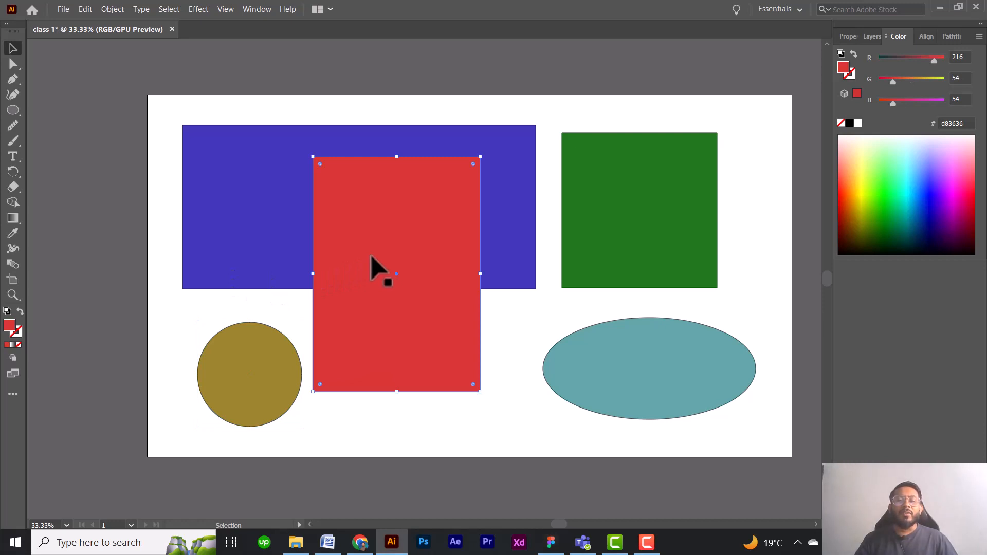
Move the red rectangle to the artboard's upper-right area and the green square below the blue rectangle.
left_click_drag(371, 257, 672, 170)
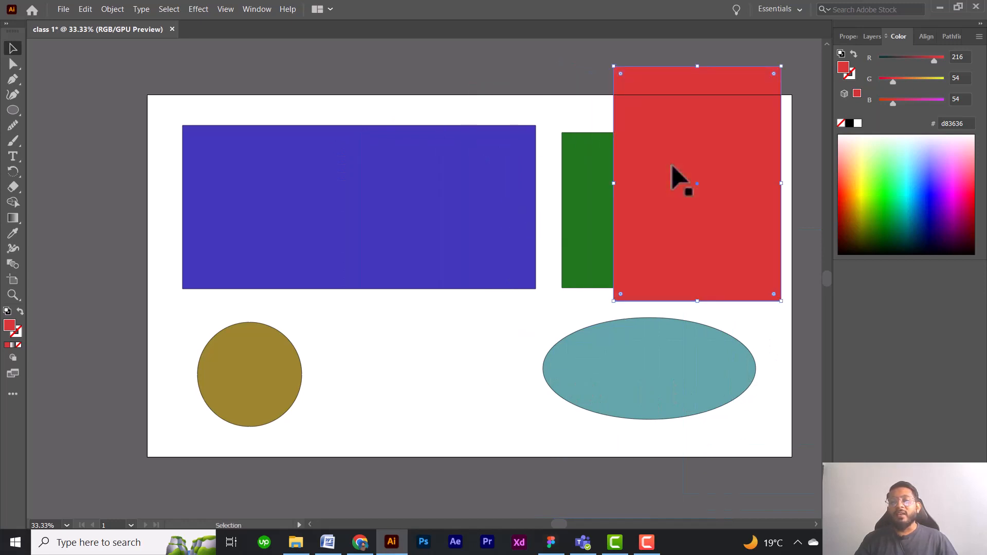
left_click(587, 203)
left_click_drag(587, 203, 359, 369)
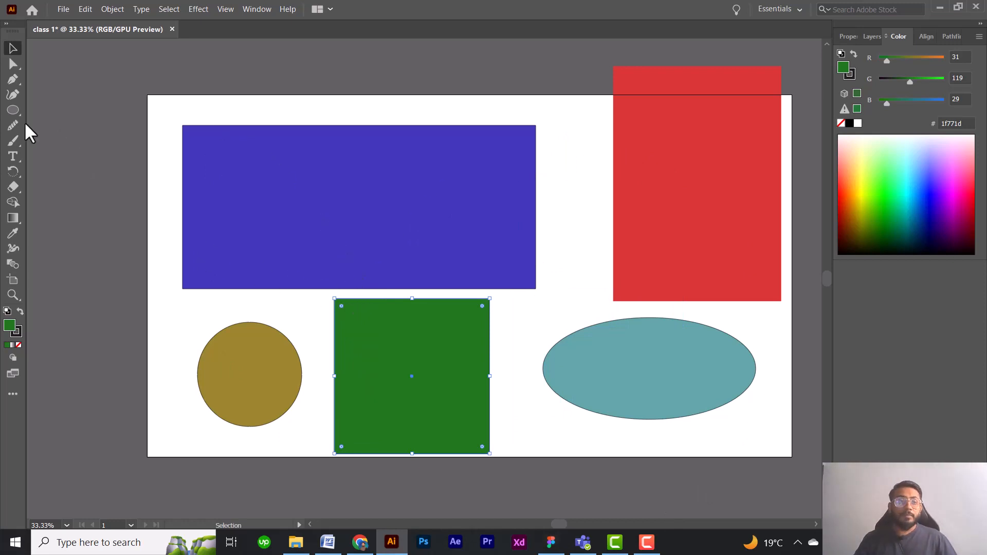
Stretch only the green square's upper-right corner horizontally outward with Direct Selection, slanting its right side.
left_click(11, 64)
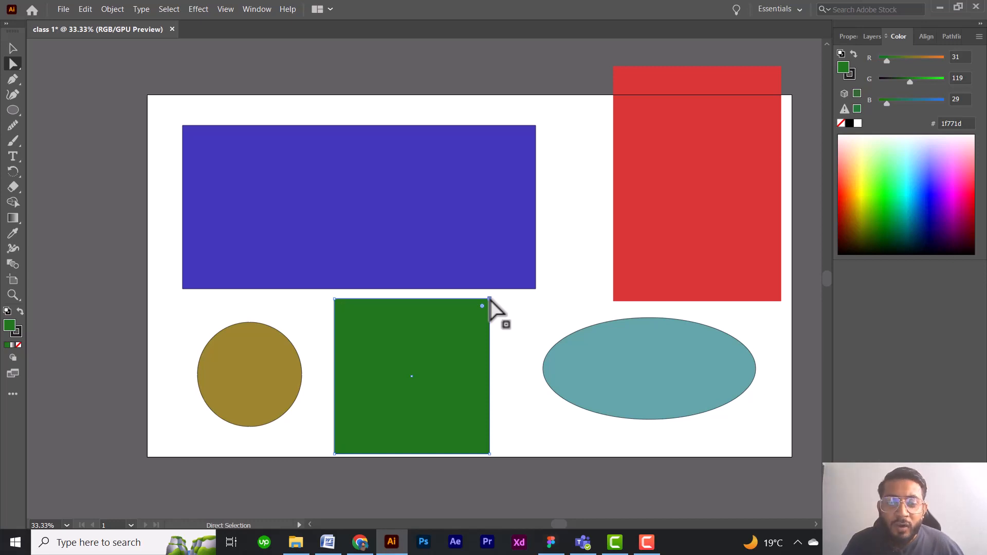
left_click_drag(490, 298, 600, 298)
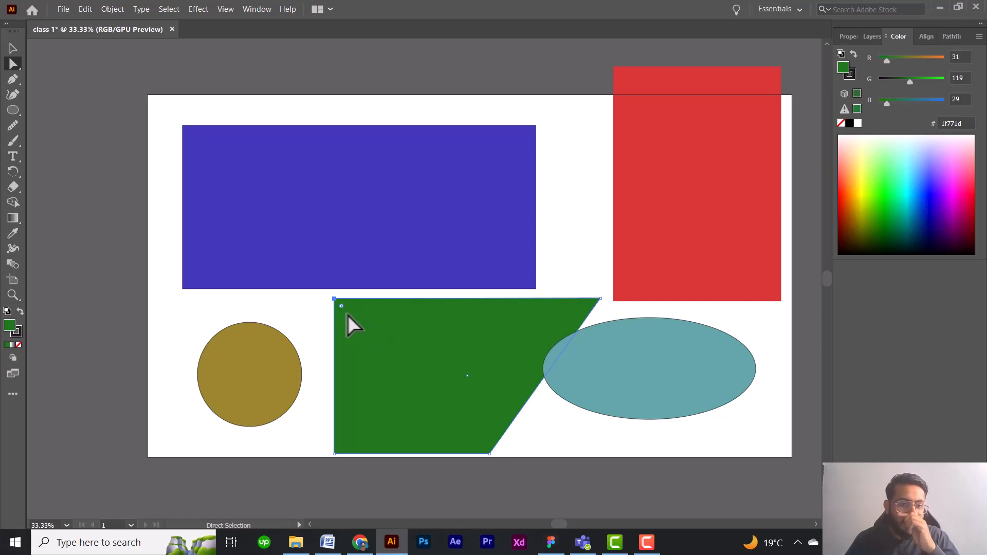
Round all four corners of the blue rectangle together, until the curves span about a third of its height.
left_click(8, 49)
left_click(345, 152)
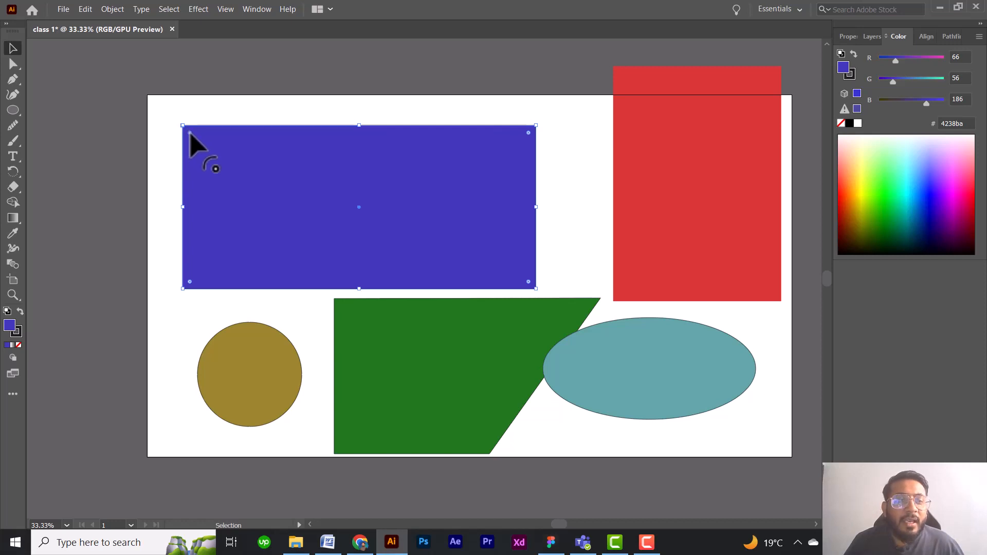
mouse_move(191, 133)
left_mouse_down()
mouse_move(233, 174)
mouse_move(192, 126)
left_mouse_up()
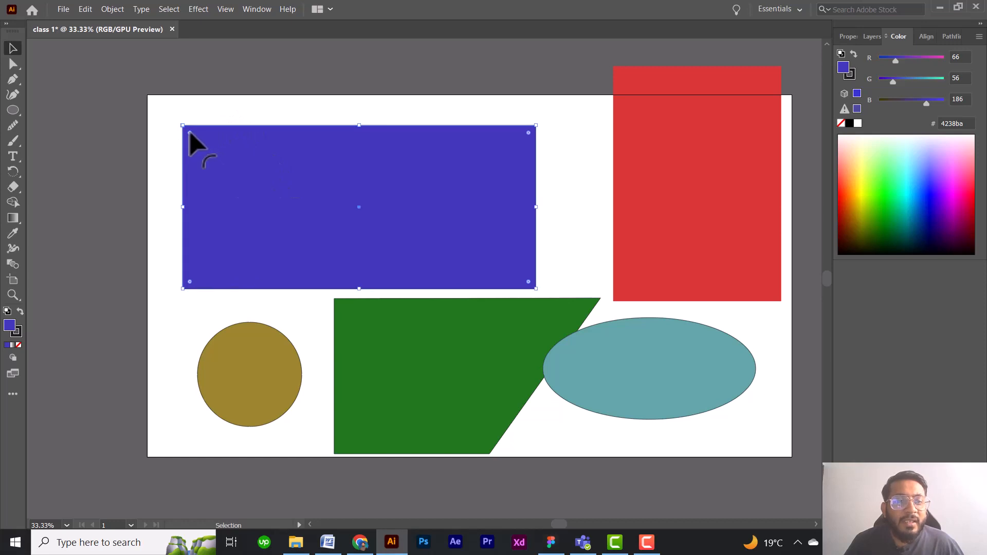
left_click_drag(190, 132, 233, 171)
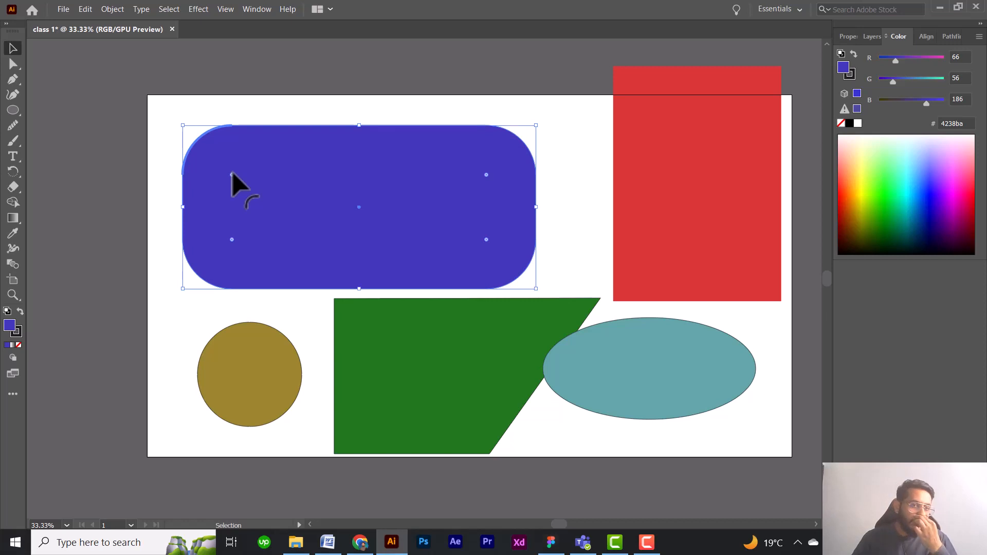
Try rounding only the green shape's upper-right corner, and return it to a sharp point.
left_click(14, 64)
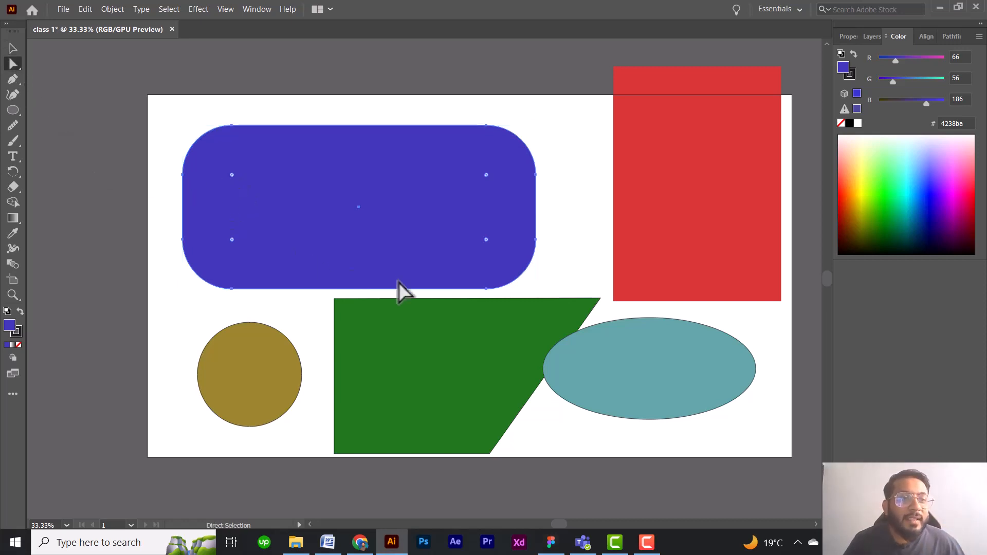
left_click(360, 314)
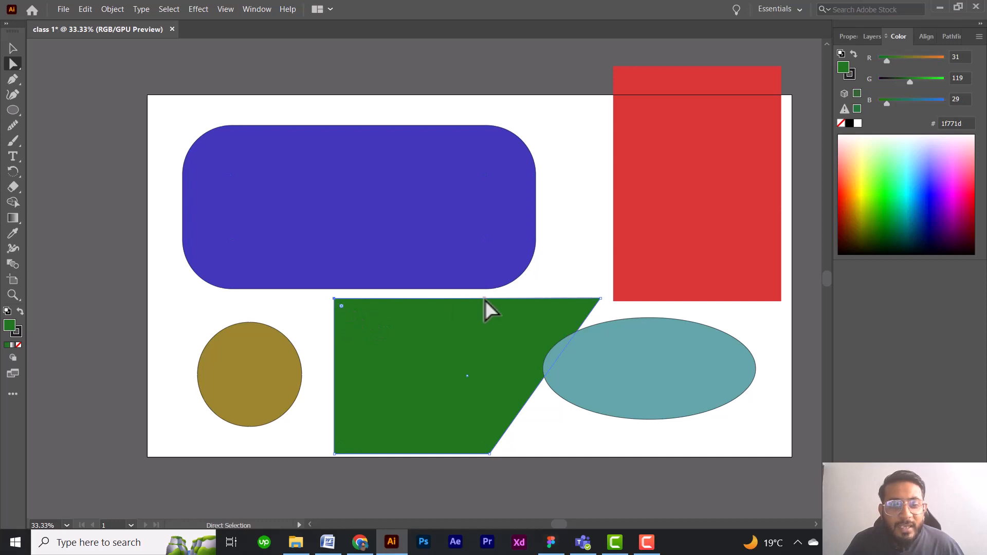
left_click(601, 299)
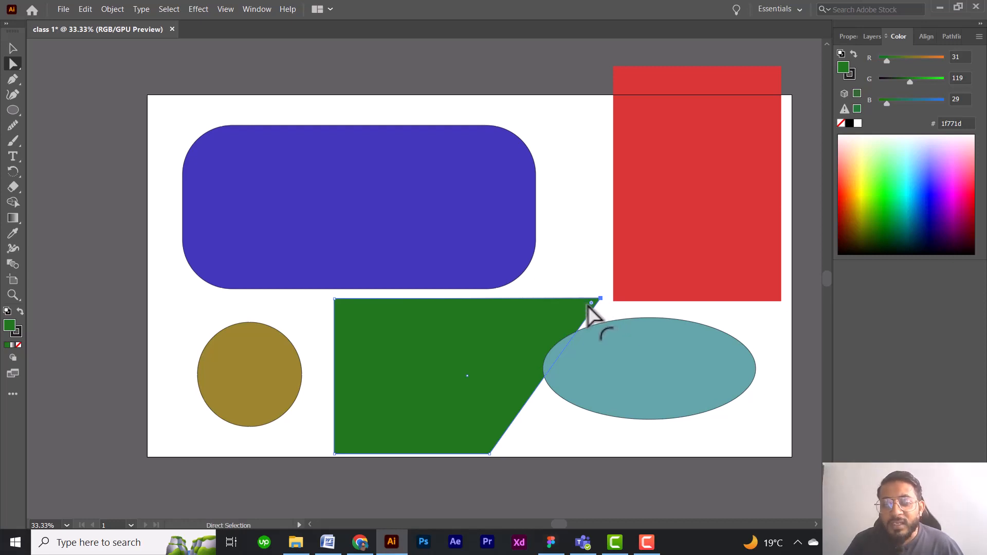
left_click_drag(591, 303, 555, 323)
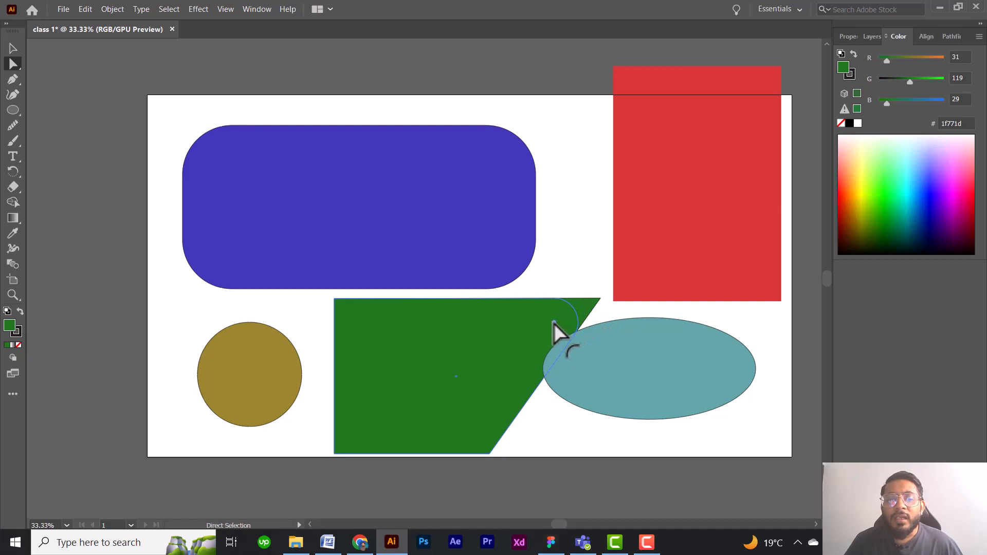
left_click_drag(554, 323, 594, 311)
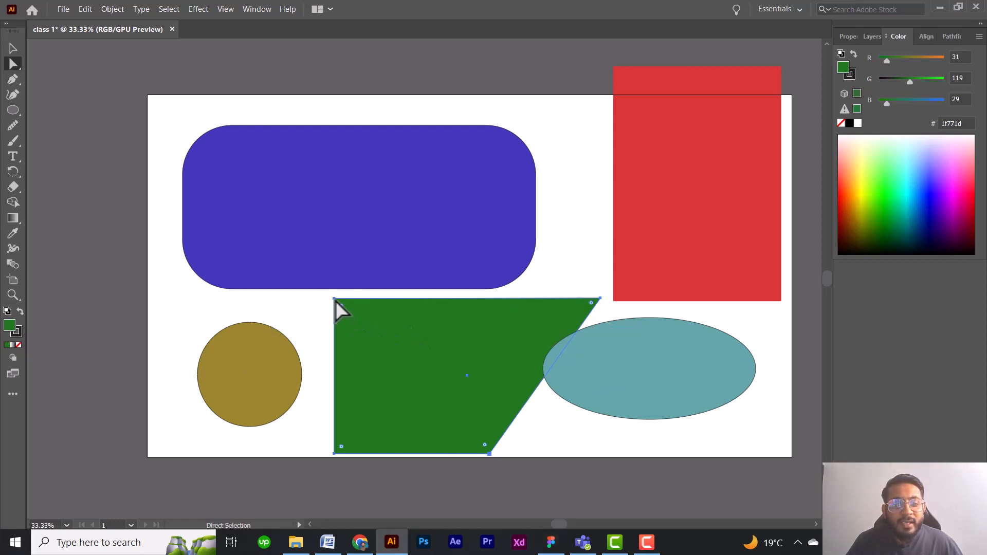
Pull the green shape's upper-left corner outward past the circle to form an inverted trapezoid, and round that corner.
left_click_drag(334, 301, 227, 301)
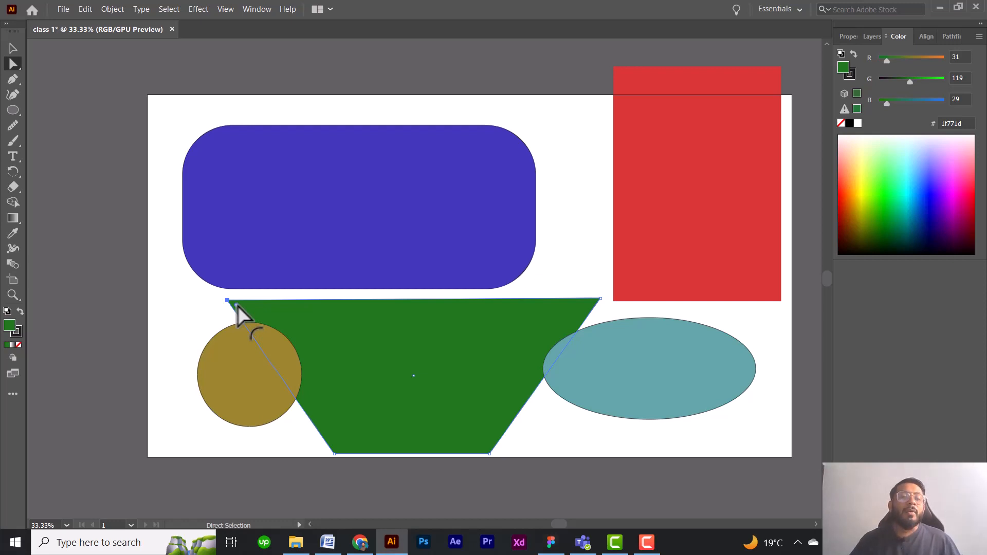
left_click_drag(236, 303, 285, 332)
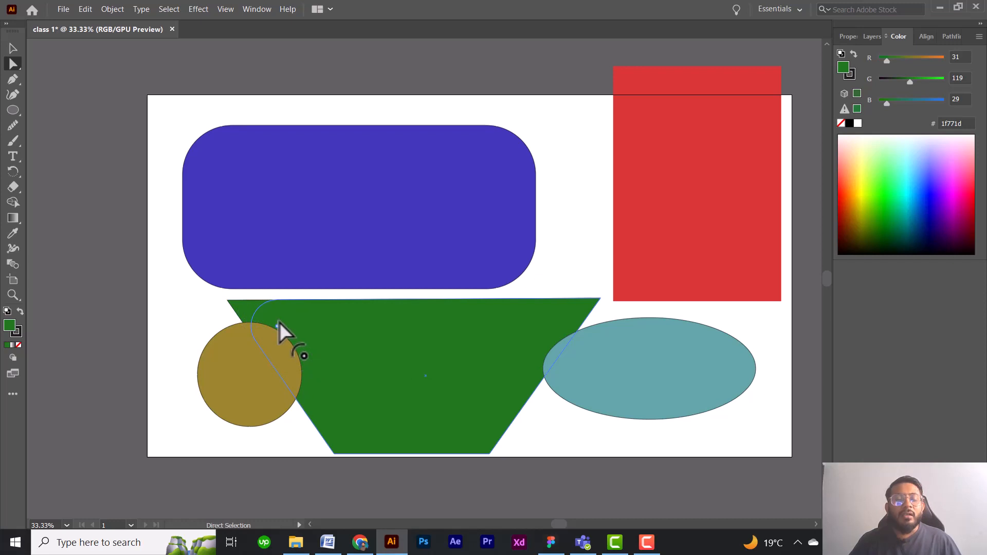
left_click_drag(279, 324, 279, 324)
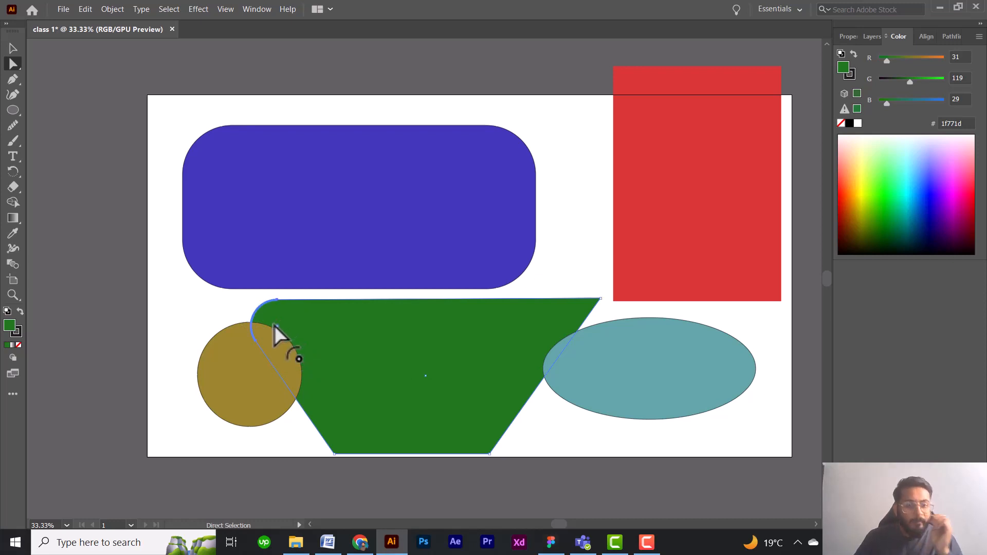
Round only the red rectangle's upper-right corner with a large radius using Direct Selection.
left_click(720, 172)
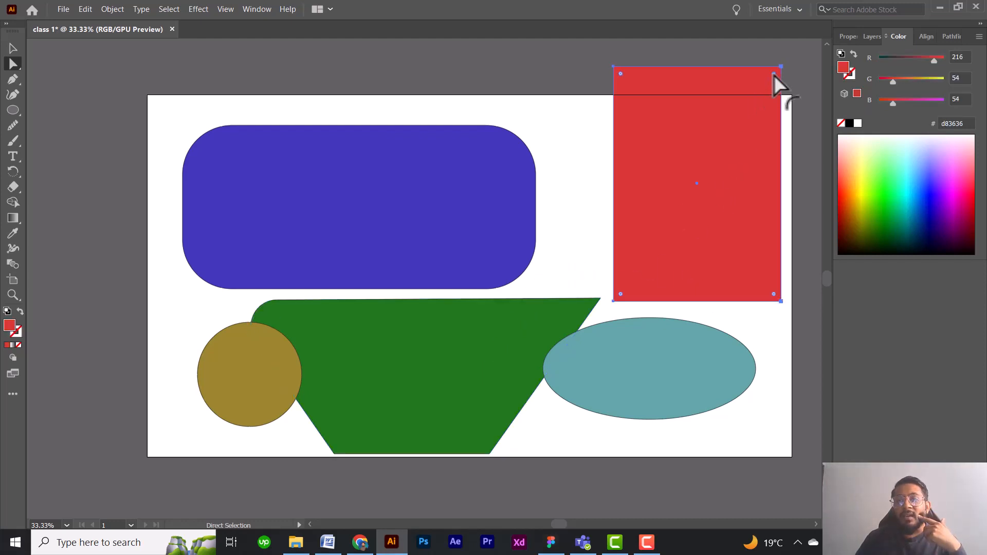
left_click_drag(775, 74, 720, 138)
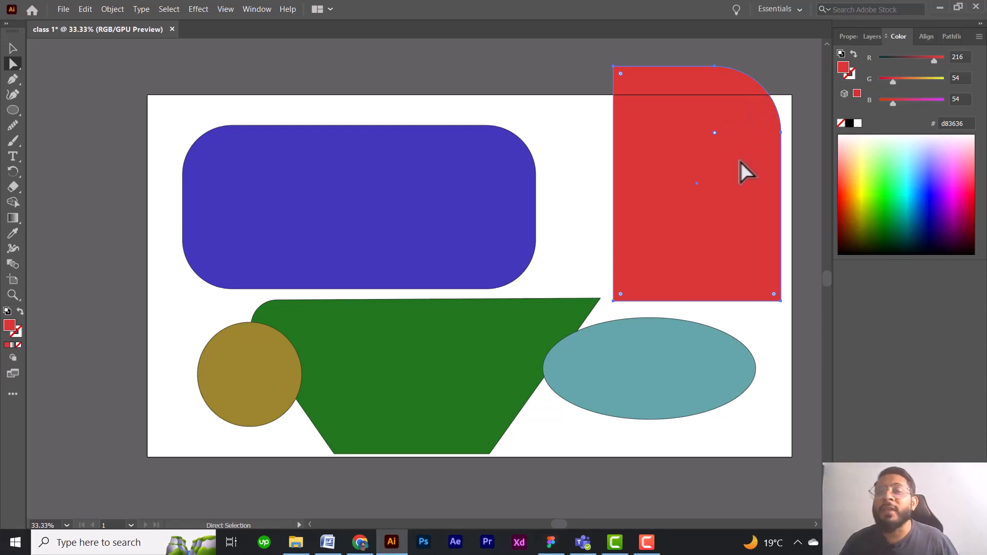
Select the ellipse and the circle in turn, try bending the circle's right side with its anchor's direction handle, and undo the bend.
left_click(641, 367)
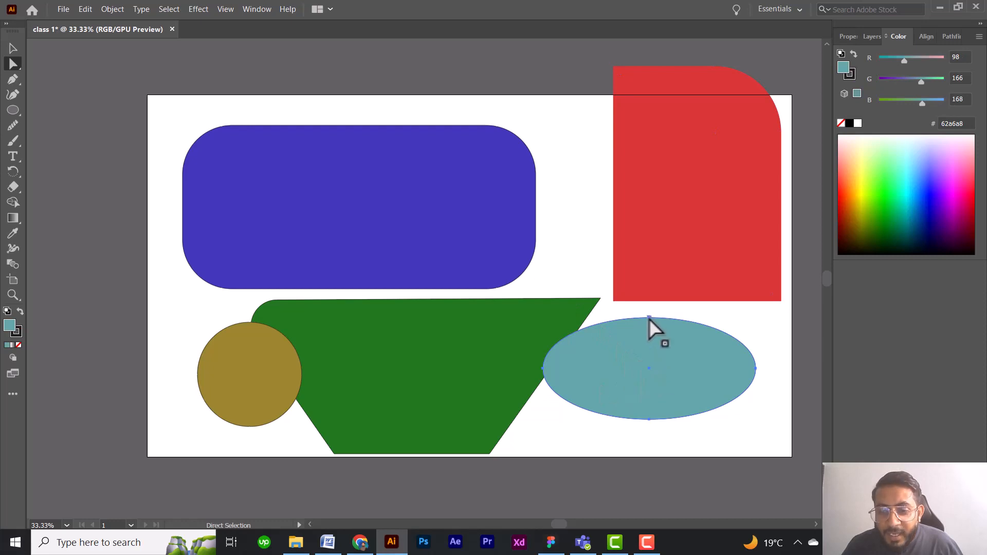
left_click(241, 385)
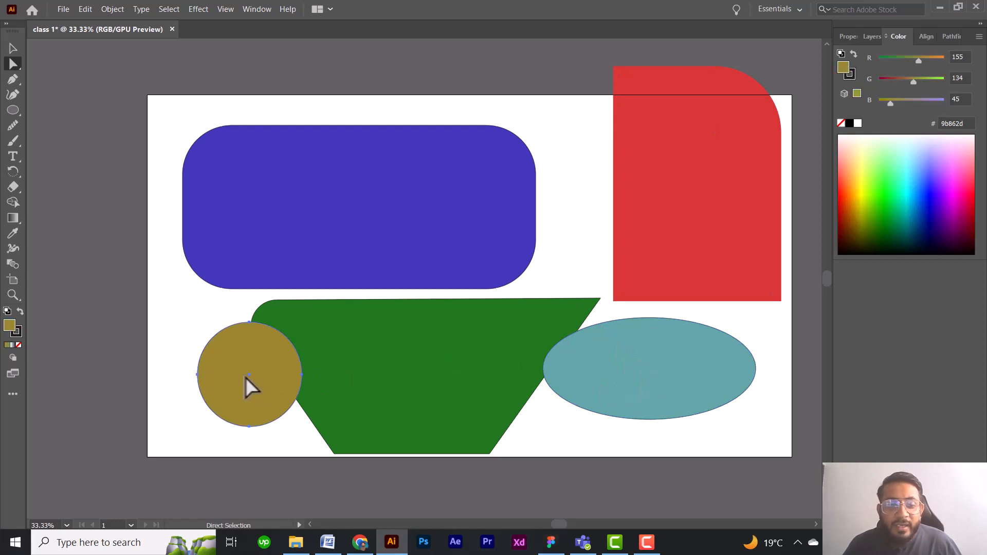
left_click(303, 377)
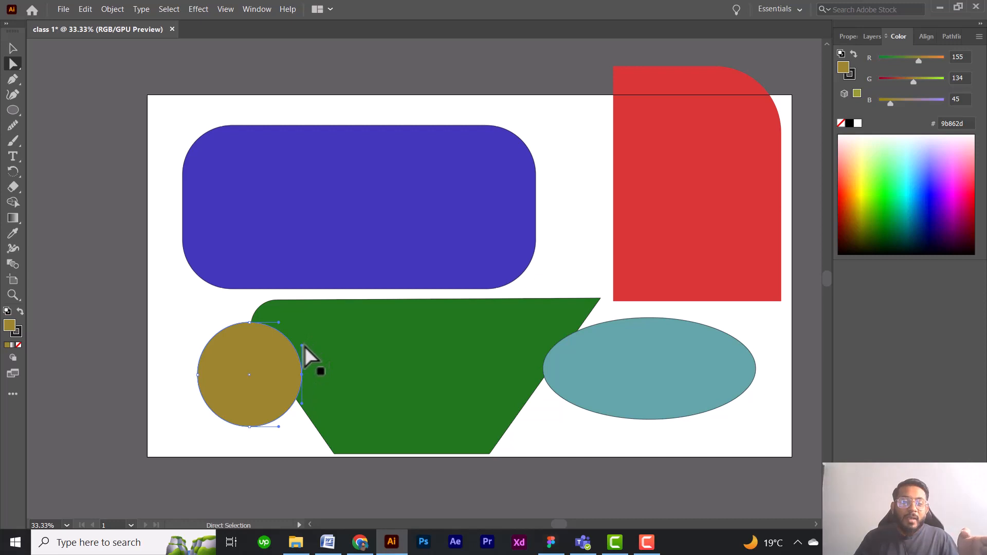
left_click_drag(302, 346, 343, 367)
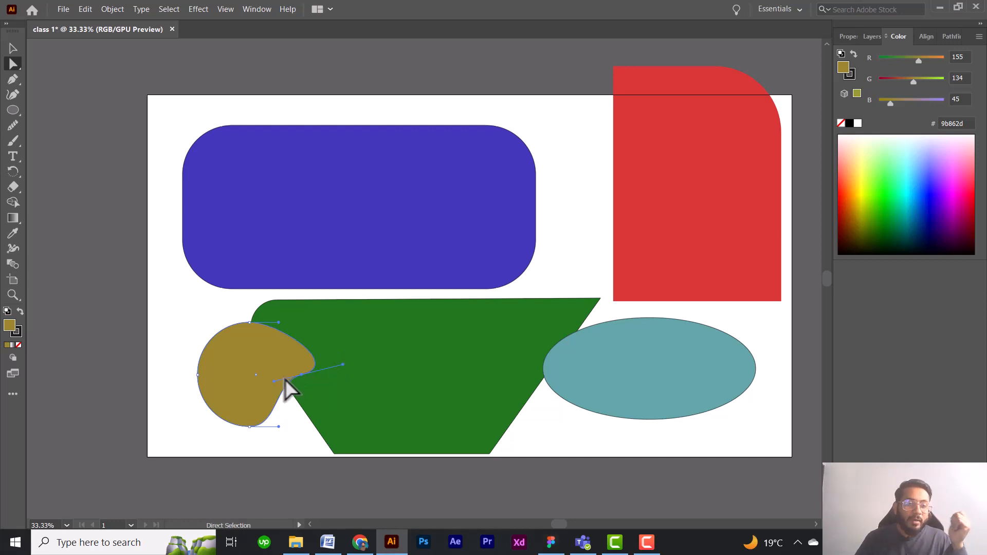
key("ctrl+z")
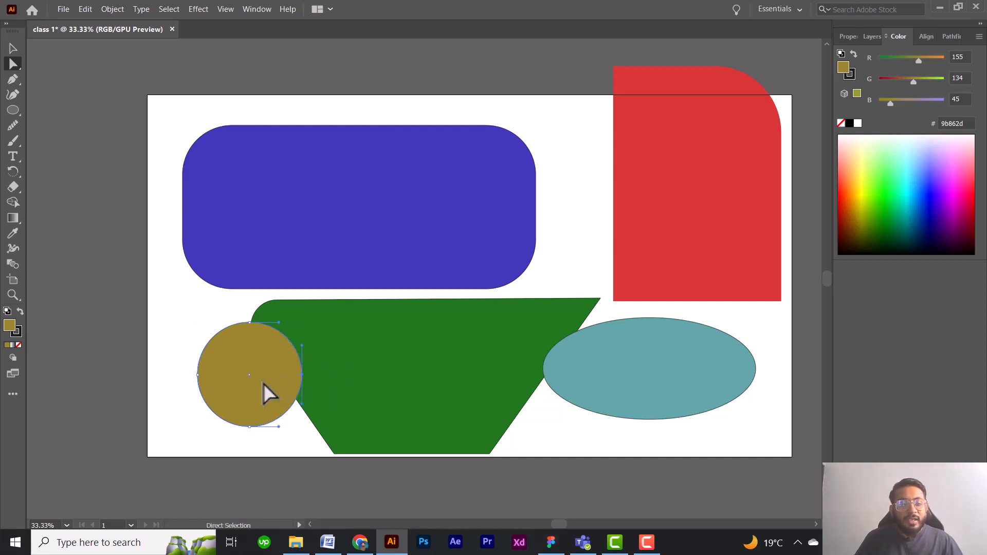
Try pulling the circle's right anchor point outward into a teardrop, and undo the stretch.
left_click(304, 375)
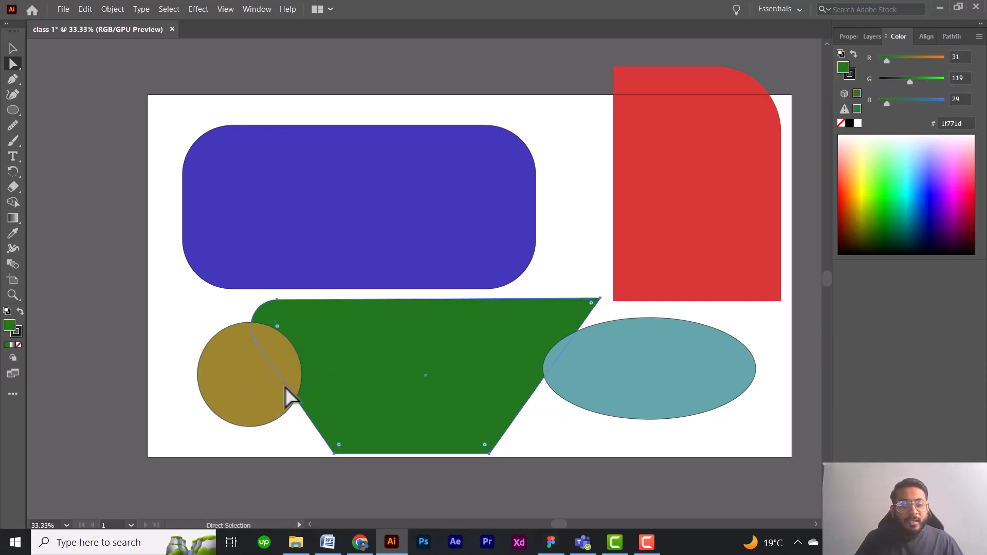
left_click(285, 389)
left_click_drag(303, 376, 390, 376)
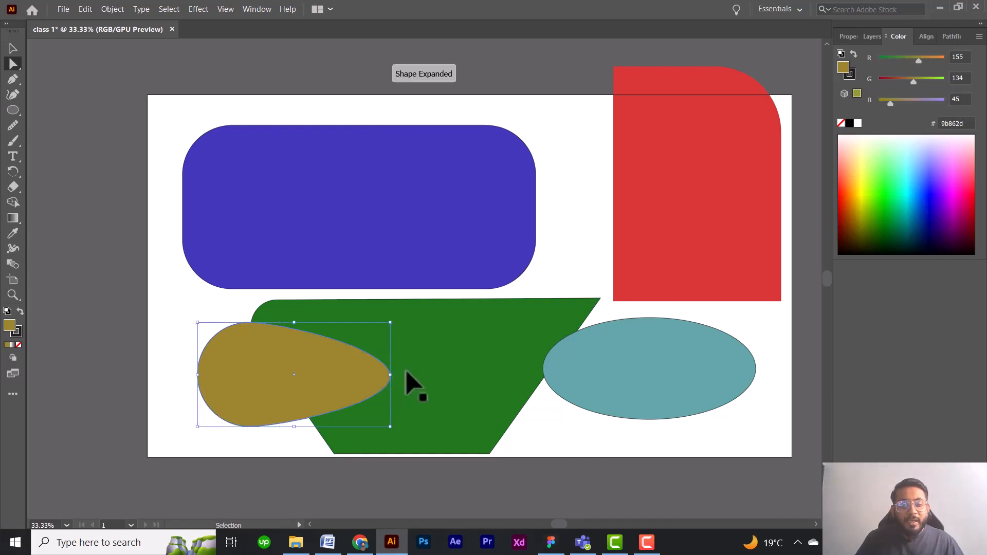
key("ctrl+z")
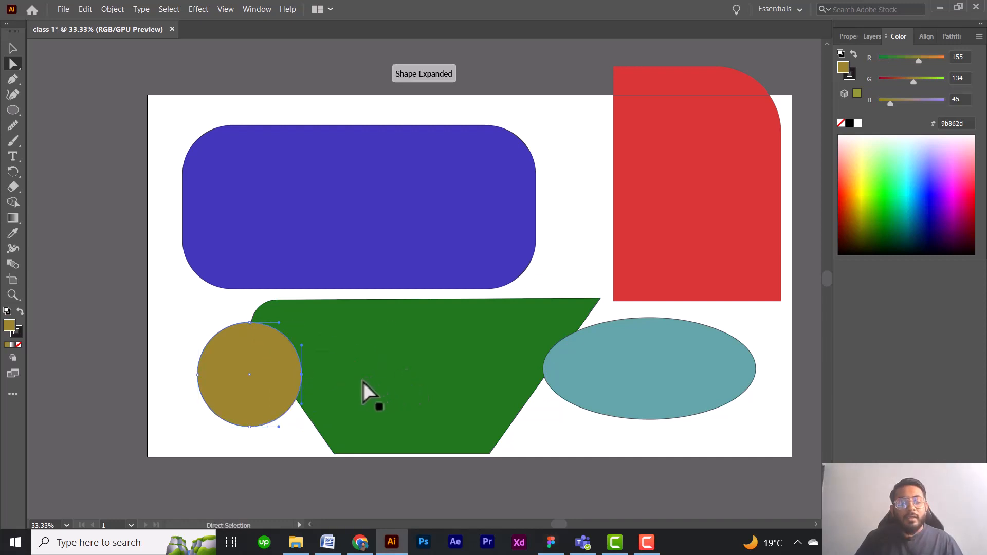
Curve the circle's lower-left side inward using its bottom anchor's direction handle, and move the reshaped object onto the green trapezoid.
left_click(303, 407)
left_click(269, 406)
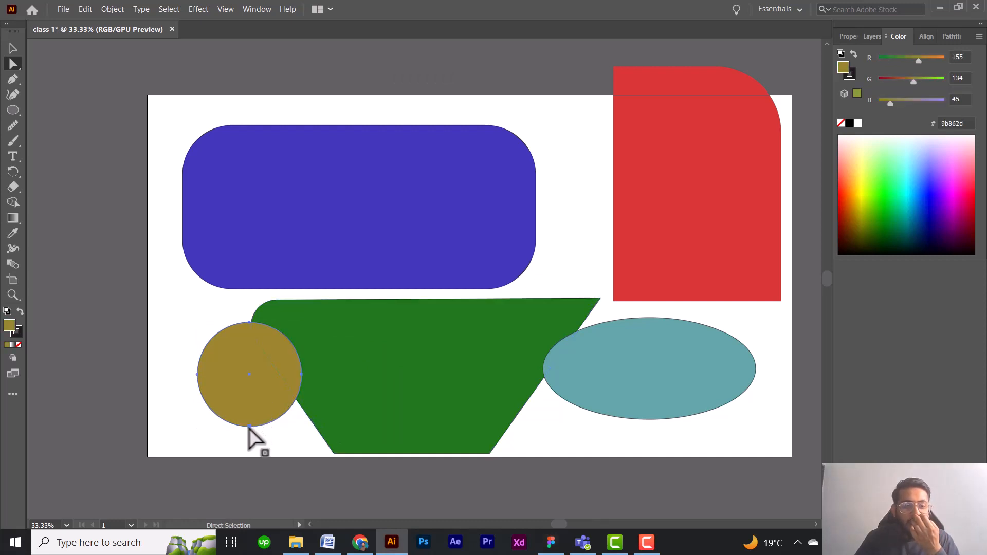
left_click_drag(250, 429, 248, 429)
left_click(248, 427)
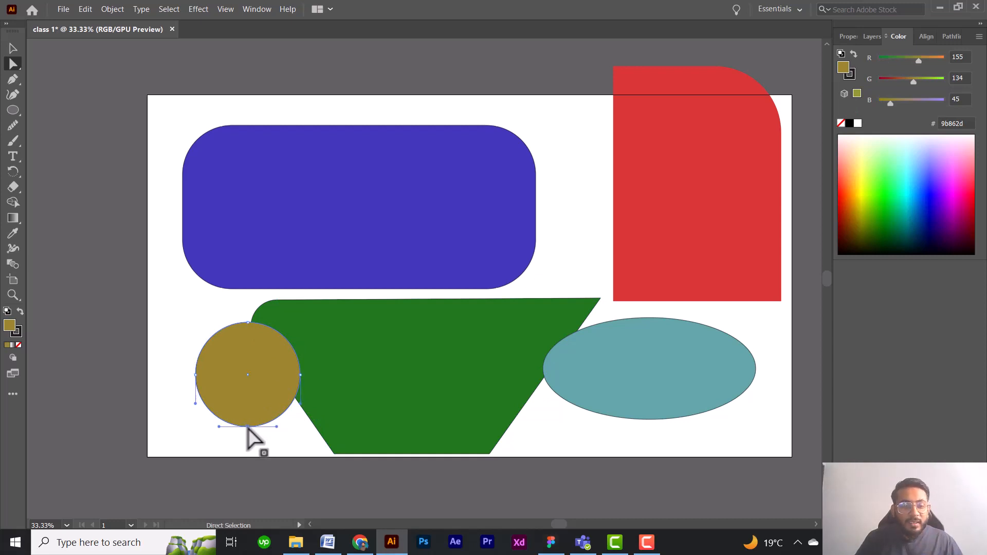
left_click_drag(216, 426, 243, 374)
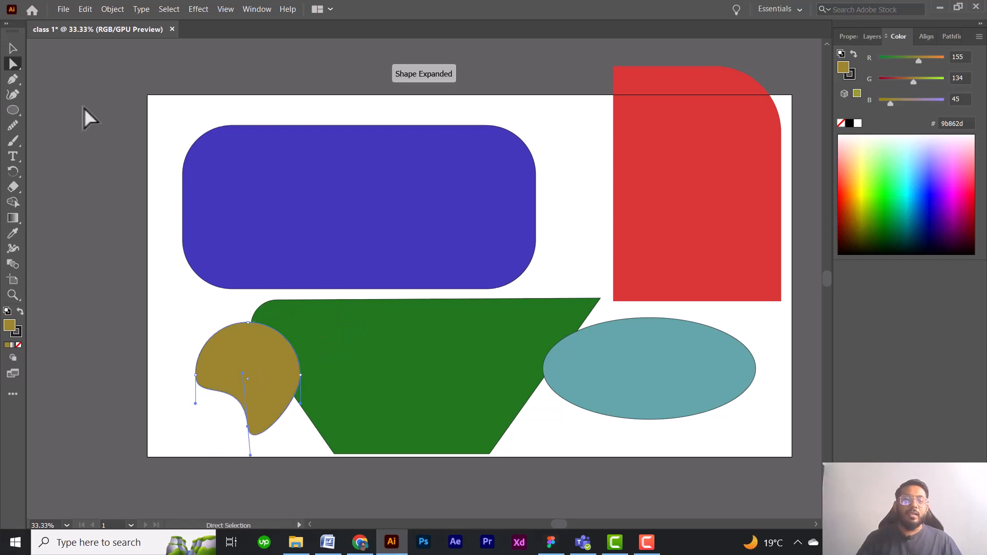
left_click(11, 47)
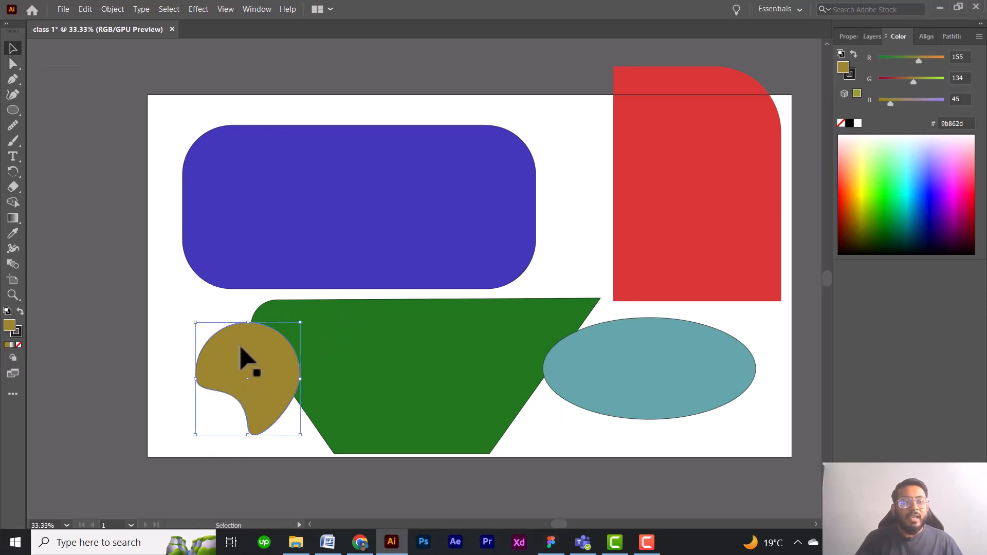
left_click_drag(270, 343, 415, 313)
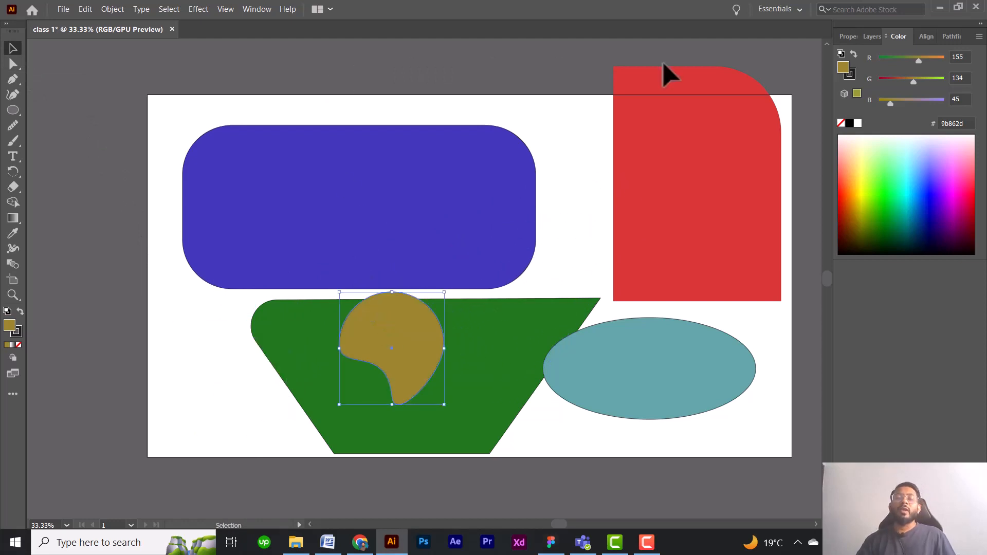